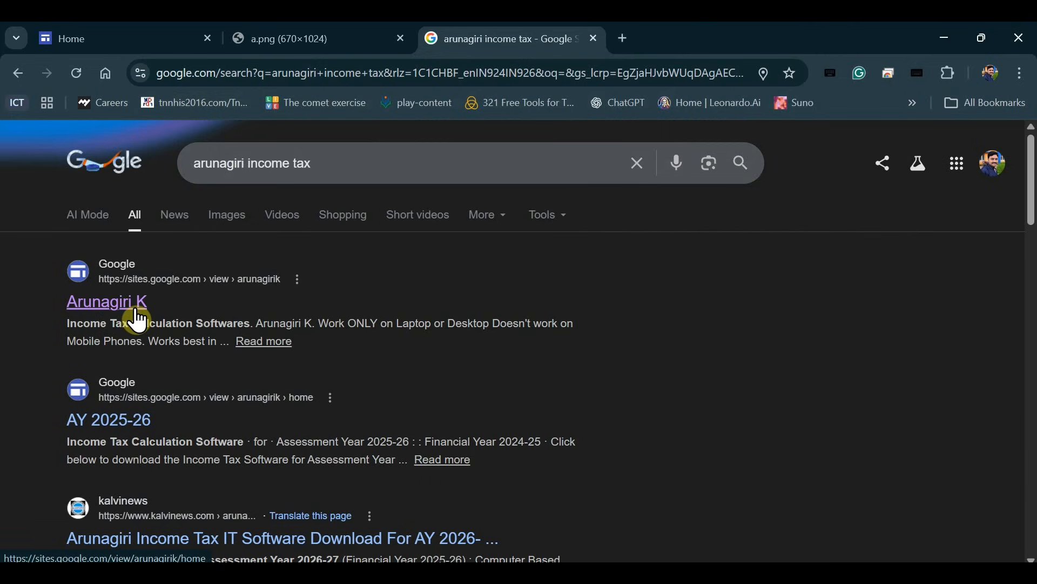
Open the Income Tax Calculation Softwares site, scroll to the AY 2026-27 download section, and minimise Chrome.
left_click(112, 306)
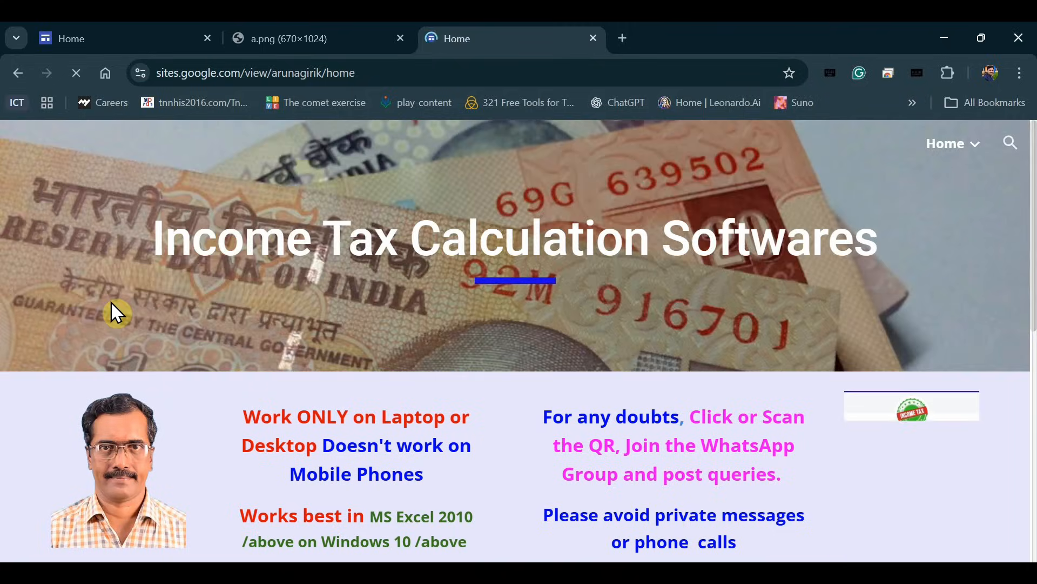
scroll(535, 379, "down", 8)
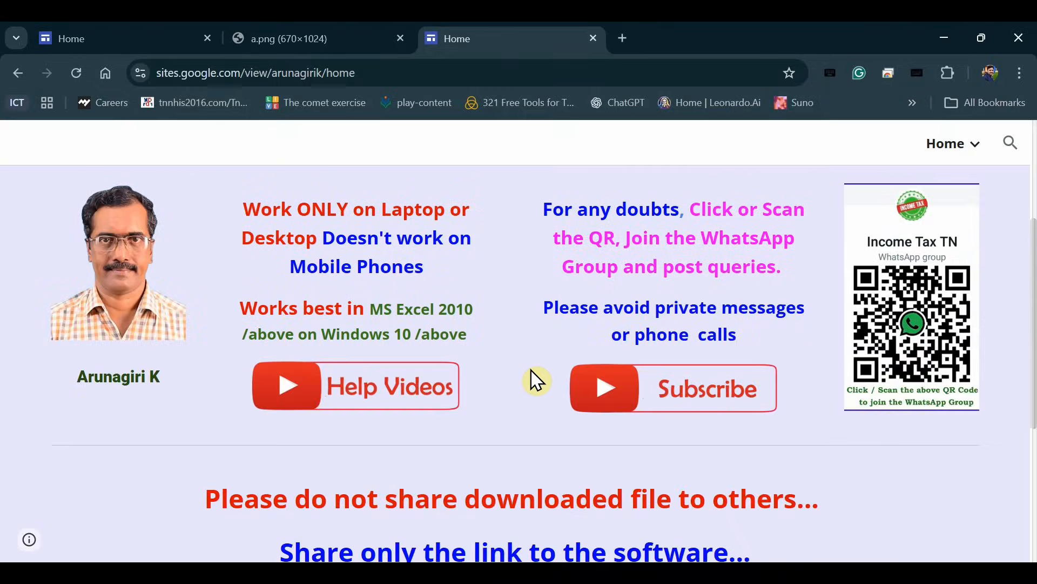
scroll(536, 381, "down", 1)
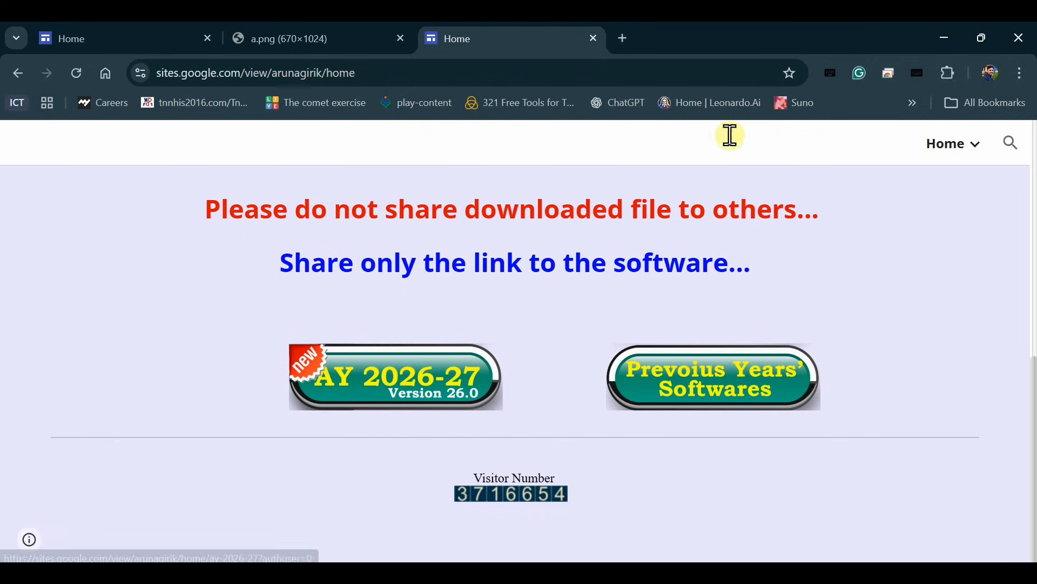
left_click(943, 38)
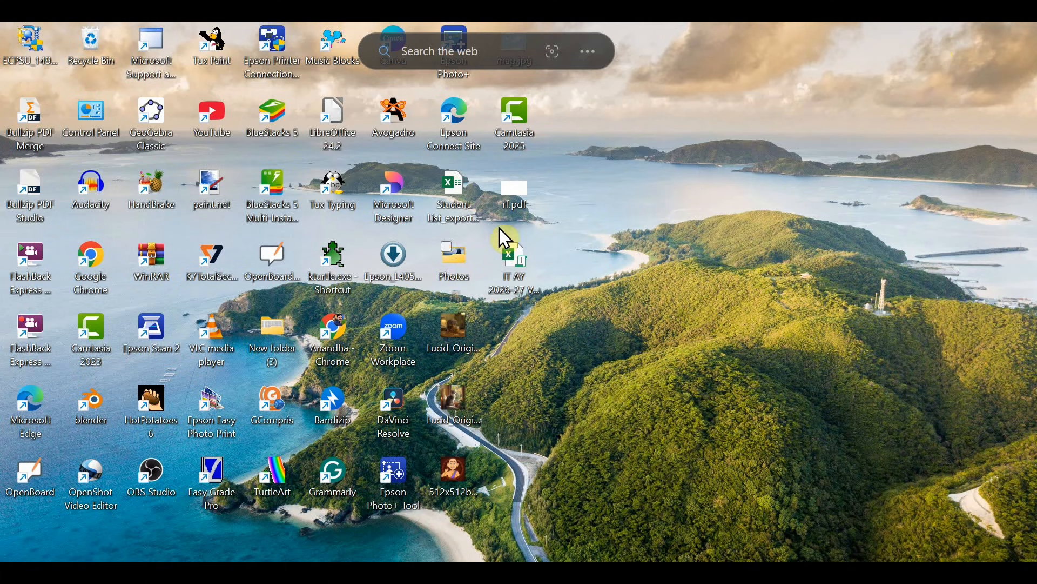
Open IT AY 2026-27 Ver 26.0.xlsm from the desktop in Excel.
double_click(519, 284)
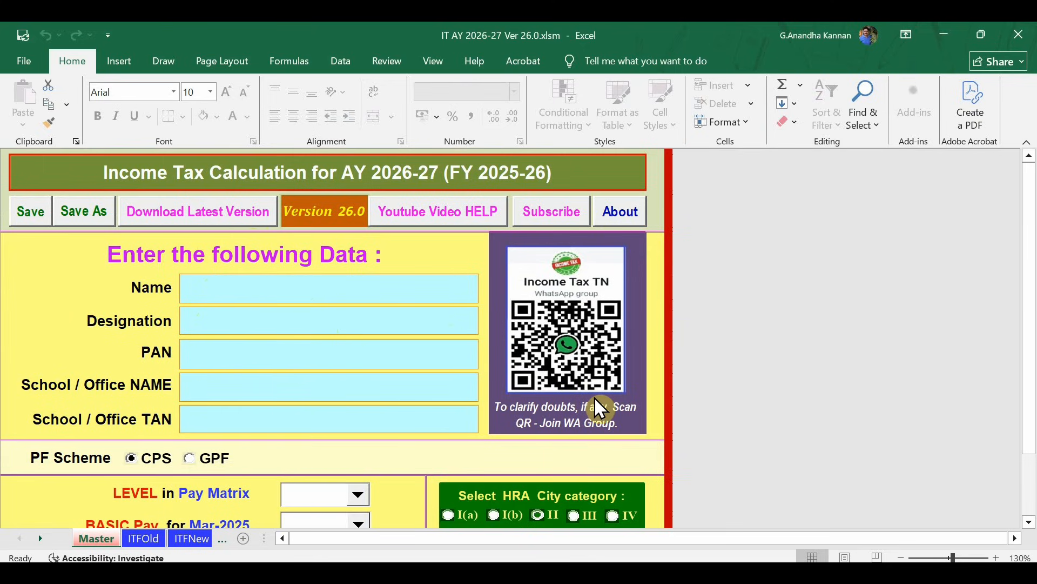
Minimise Excel and check the 4.34 MB IT AY 2026-27 Ver 26.0.xlsm file's Properties, then close them.
left_click(946, 39)
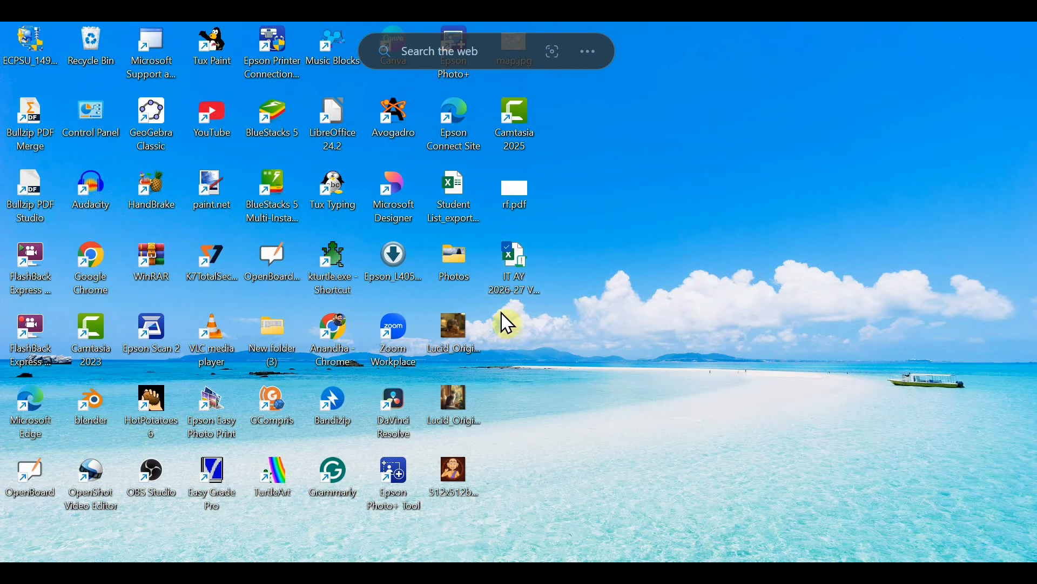
left_click(520, 288)
left_click(520, 283)
right_click(516, 275)
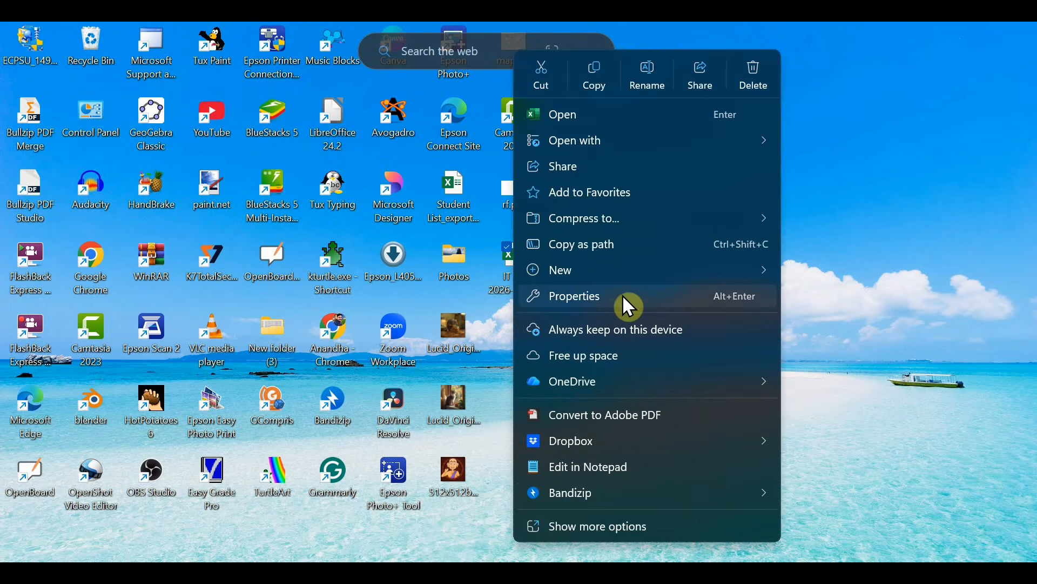
left_click(593, 295)
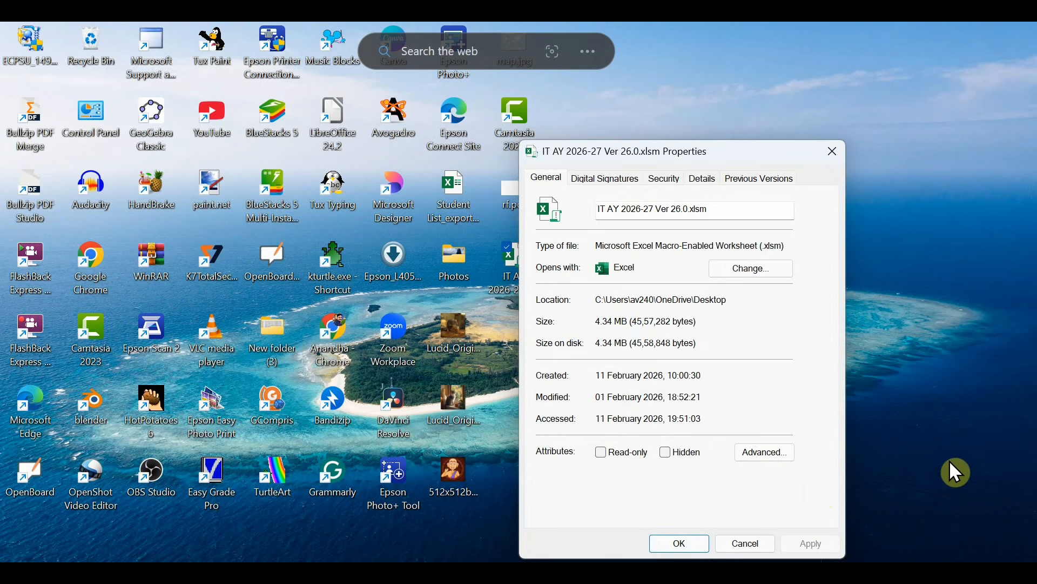
left_click(833, 151)
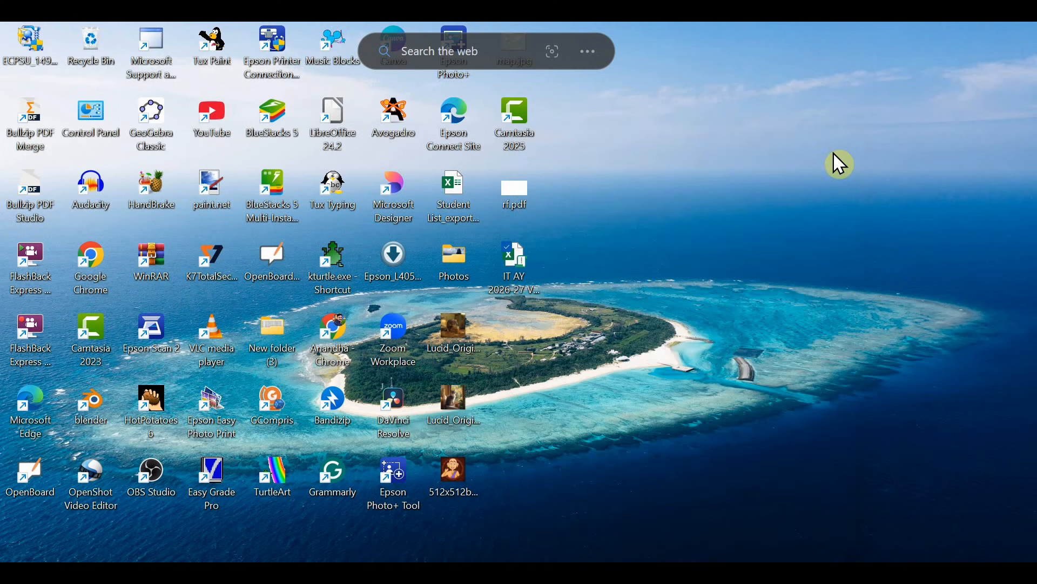
Bring the tax workbook back and open Excel Options from File > More.
mouse_move(605, 572)
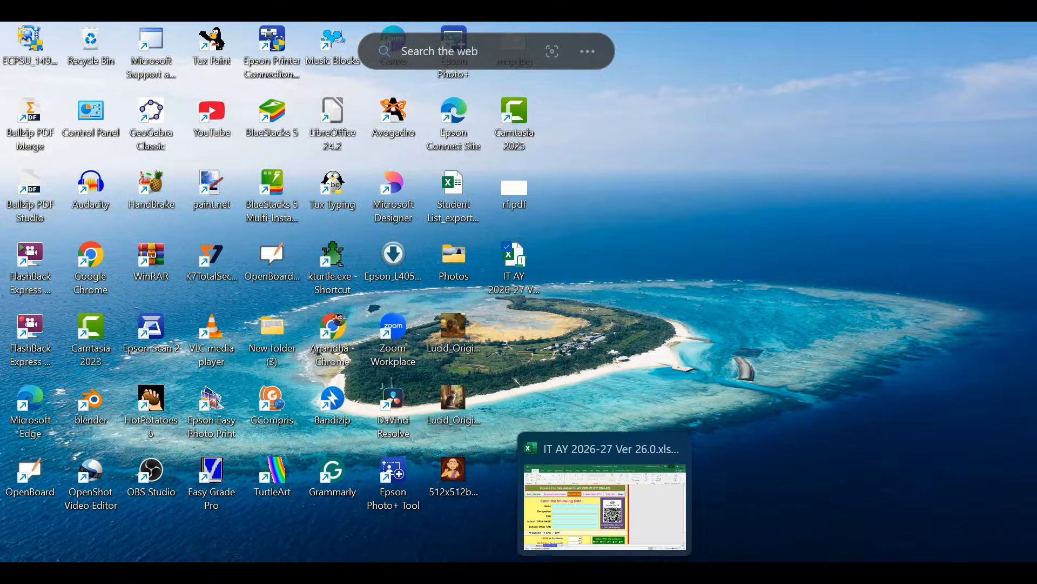
left_click(626, 491)
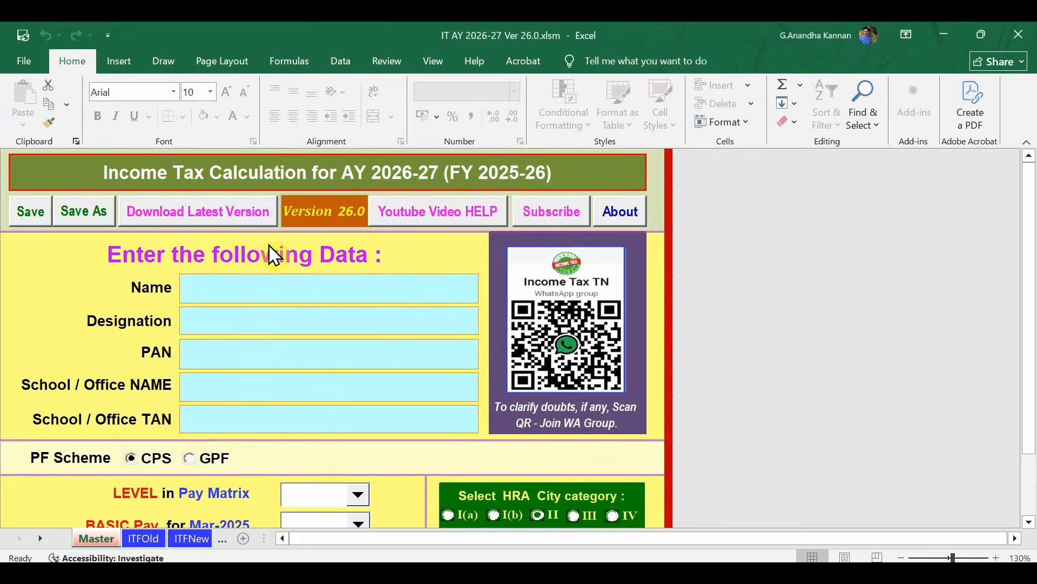
left_click(28, 59)
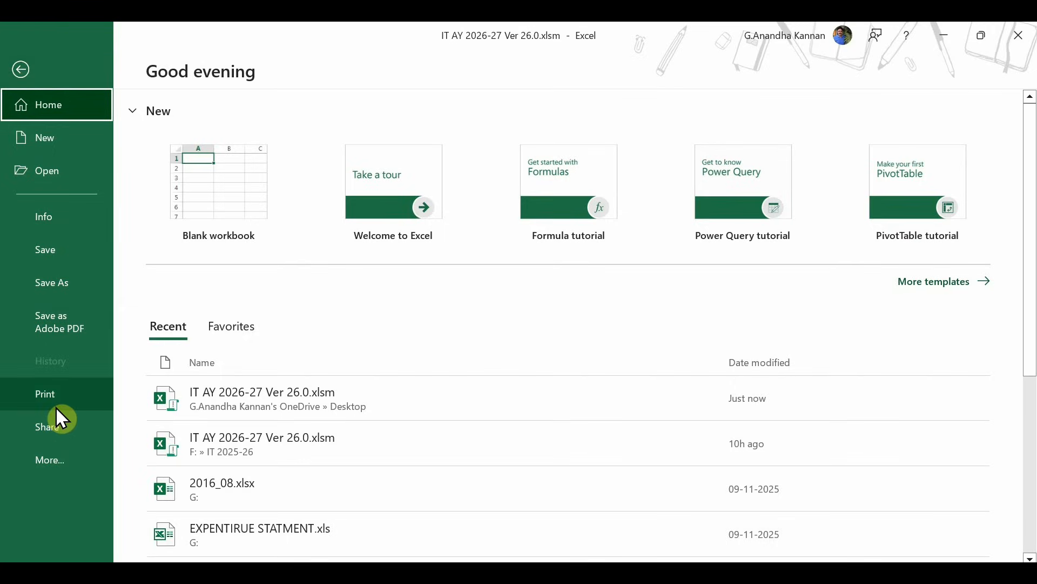
left_click(48, 459)
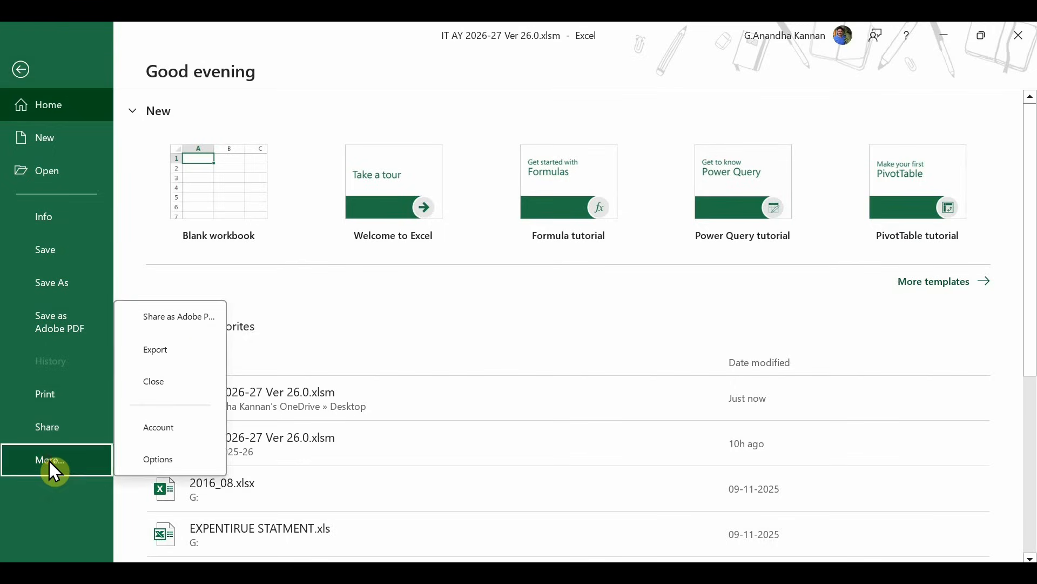
left_click(163, 464)
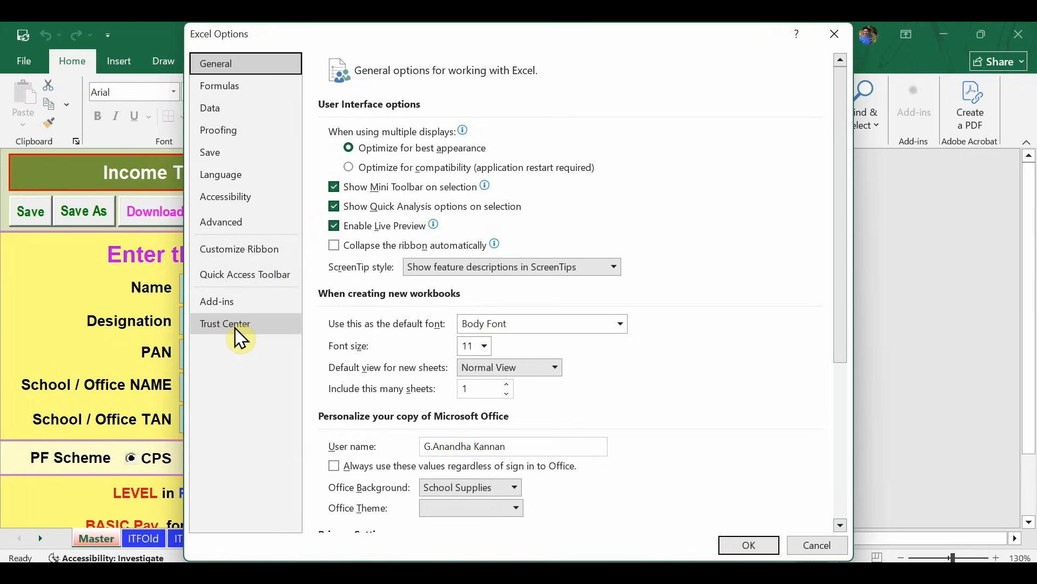
Open the Trust Center Settings from the Trust Center page of Excel Options.
left_click(250, 326)
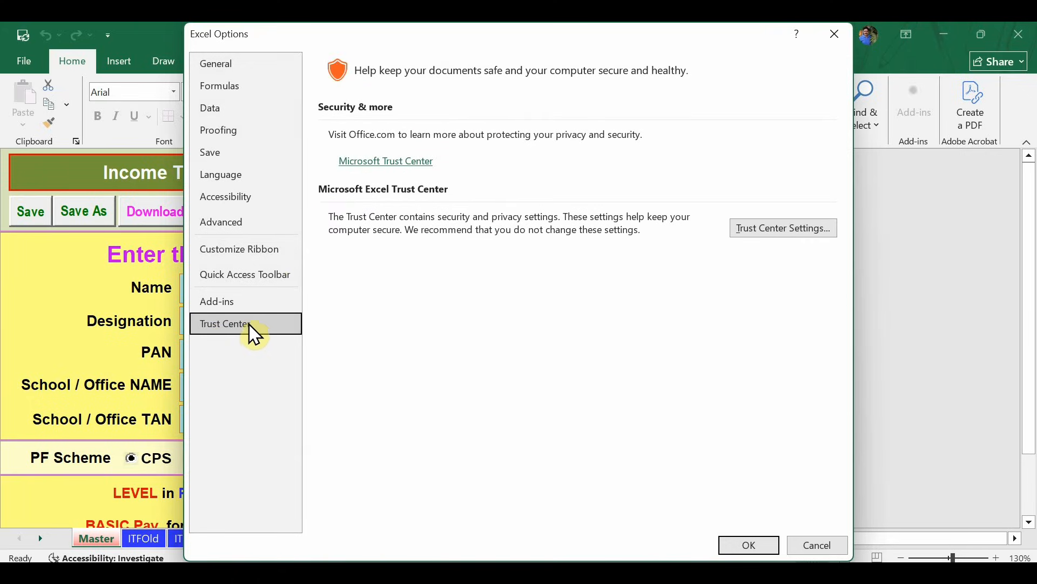
left_click(807, 234)
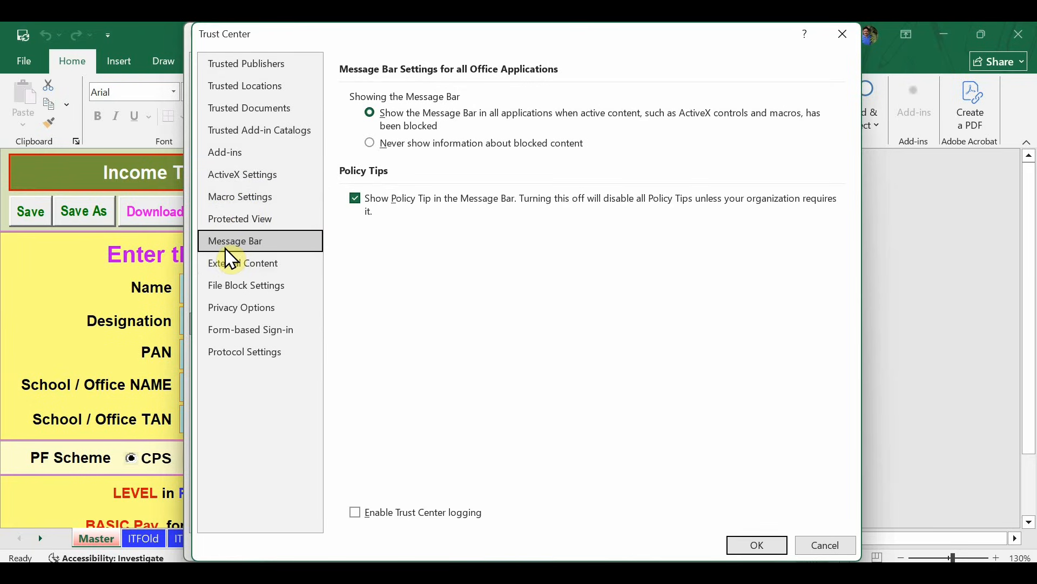
Review ActiveX, Macro and Message Bar settings without changes, then confirm the Trust Center with OK.
left_click(262, 178)
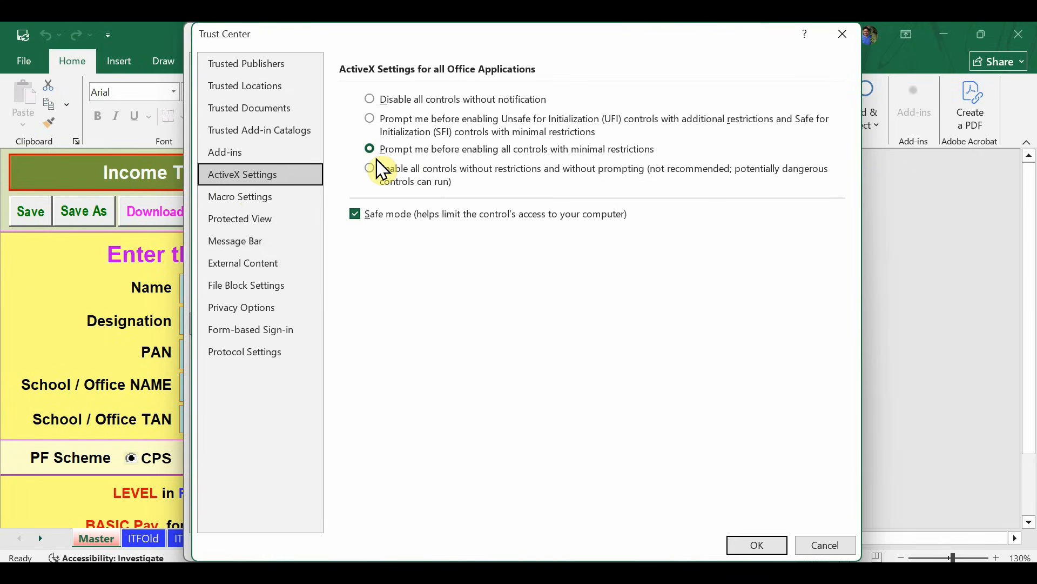
left_click(252, 209)
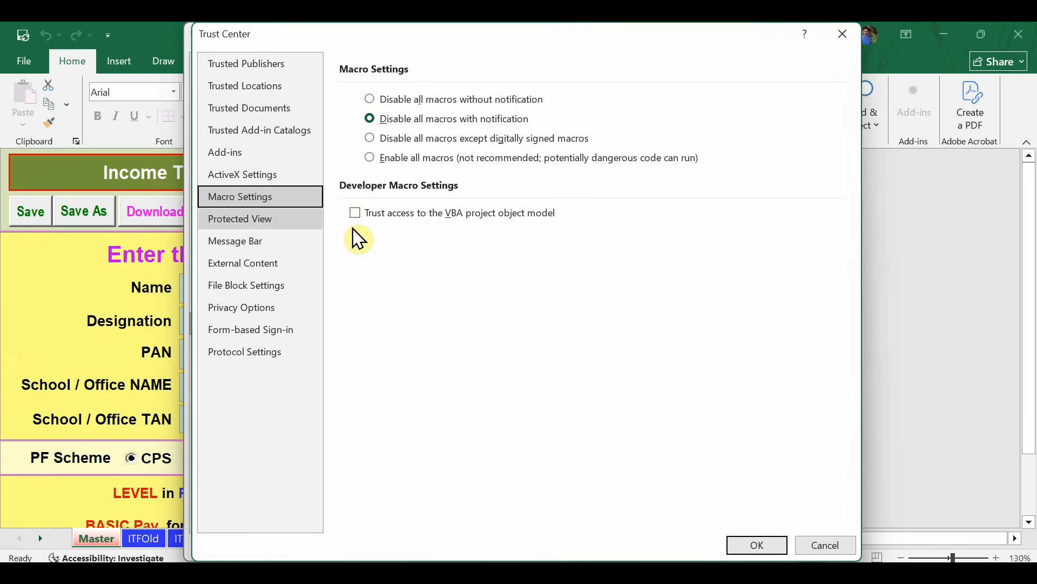
left_click(235, 248)
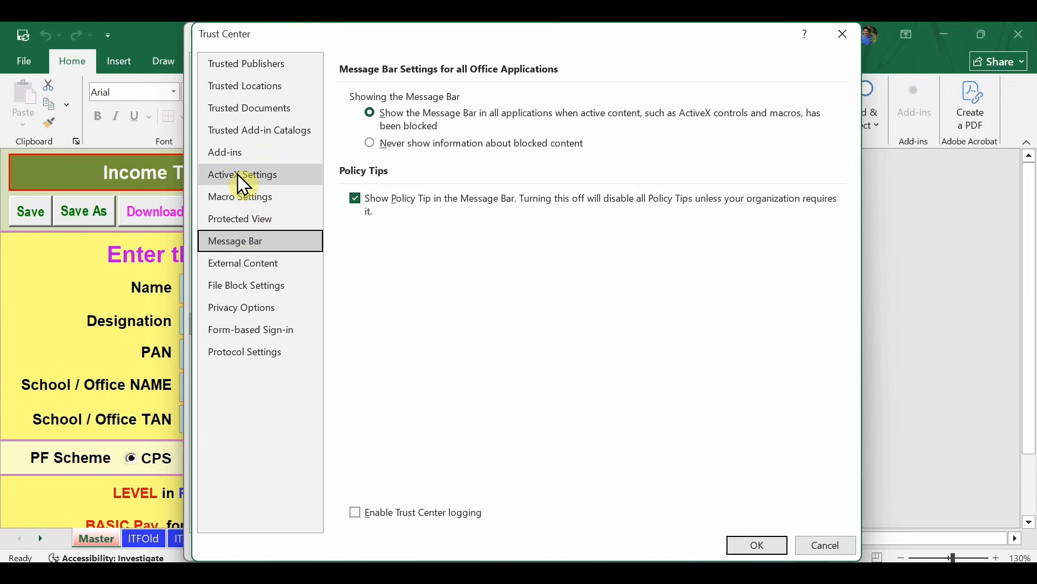
left_click(251, 181)
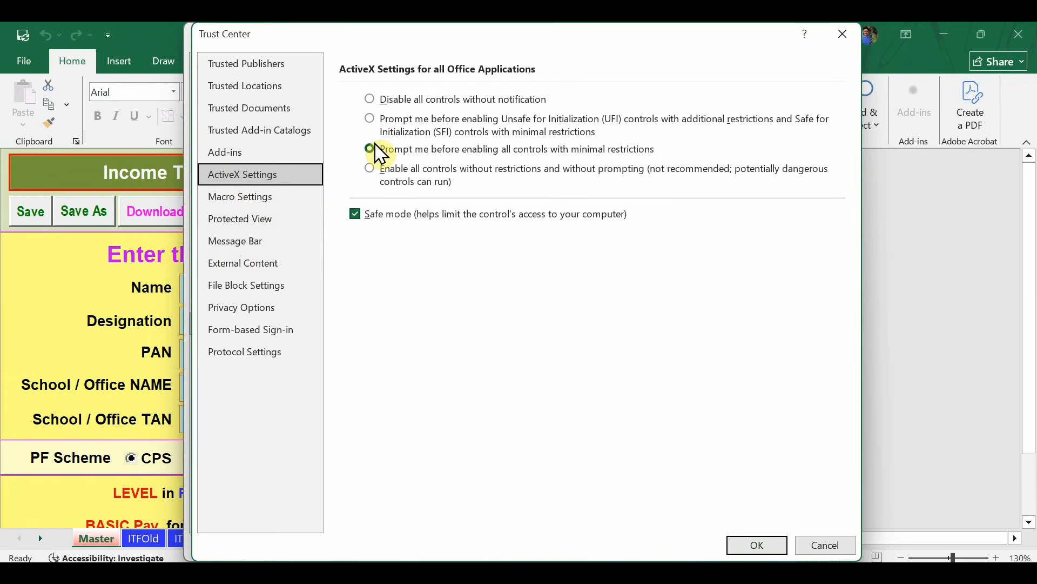
left_click(267, 208)
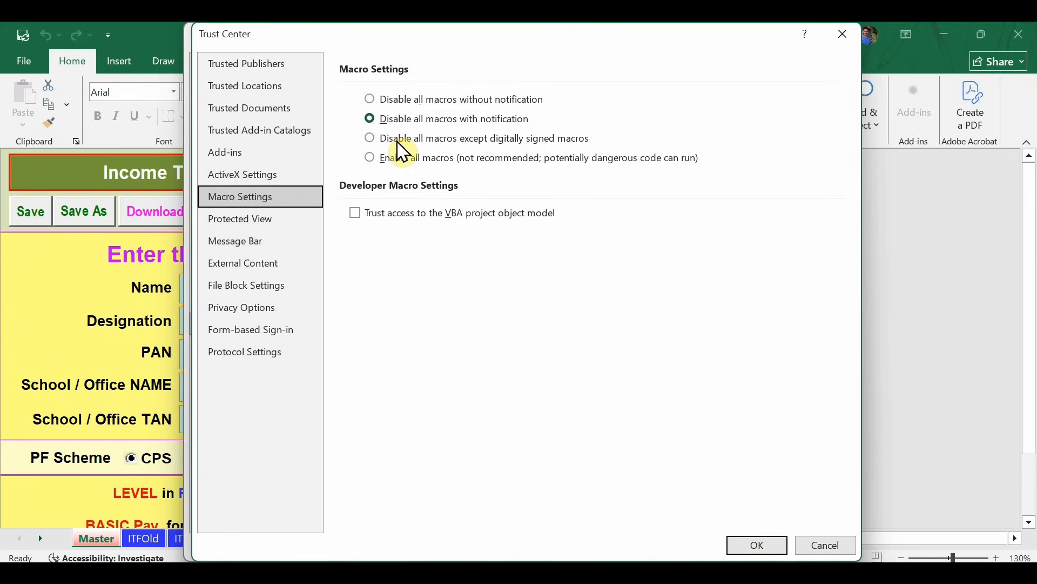
left_click(273, 246)
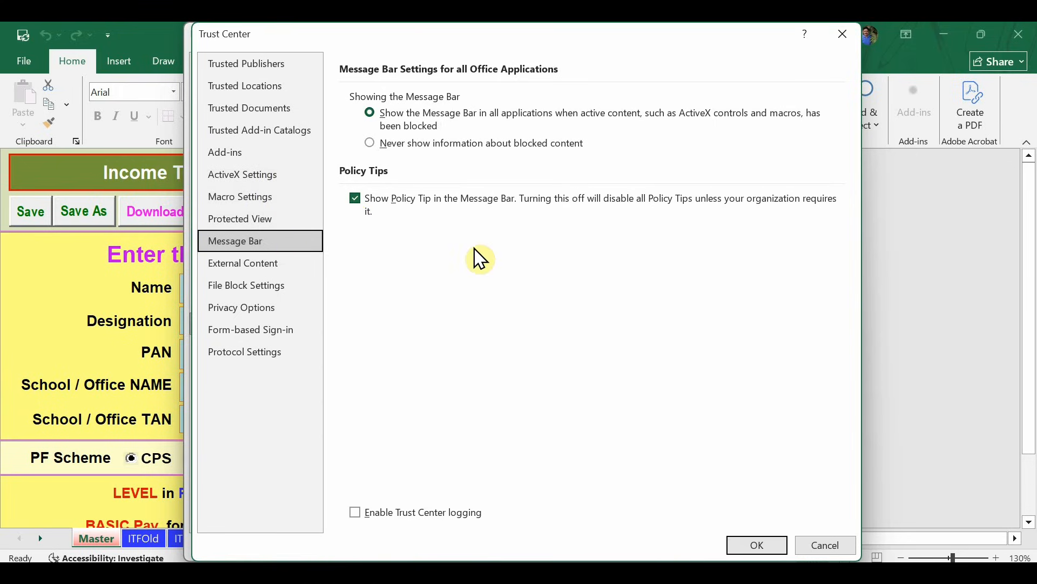
left_click(758, 543)
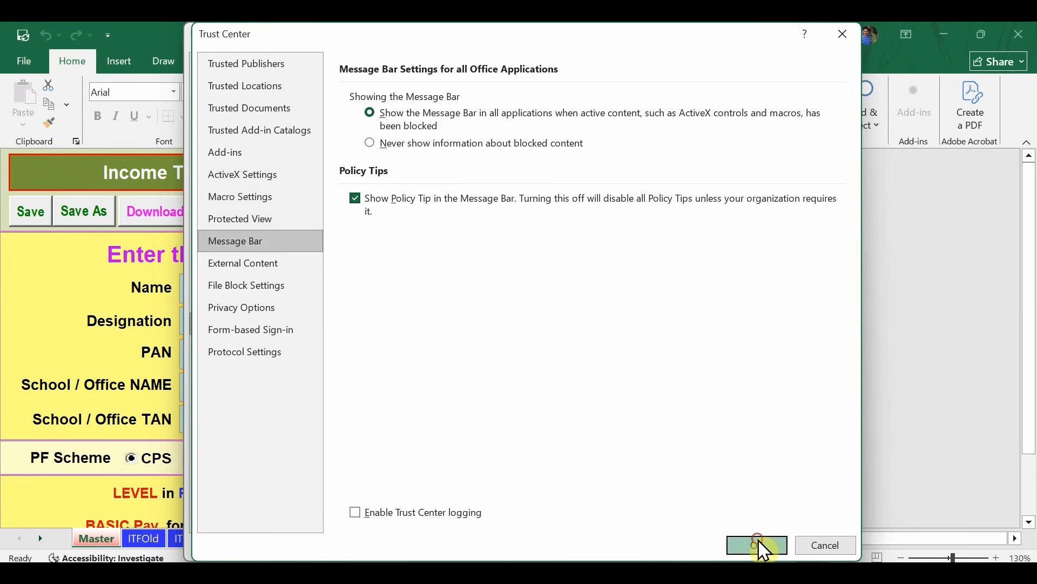
Close Excel Options, then run the sheet's Save As button and cancel the save dialog.
left_click(762, 545)
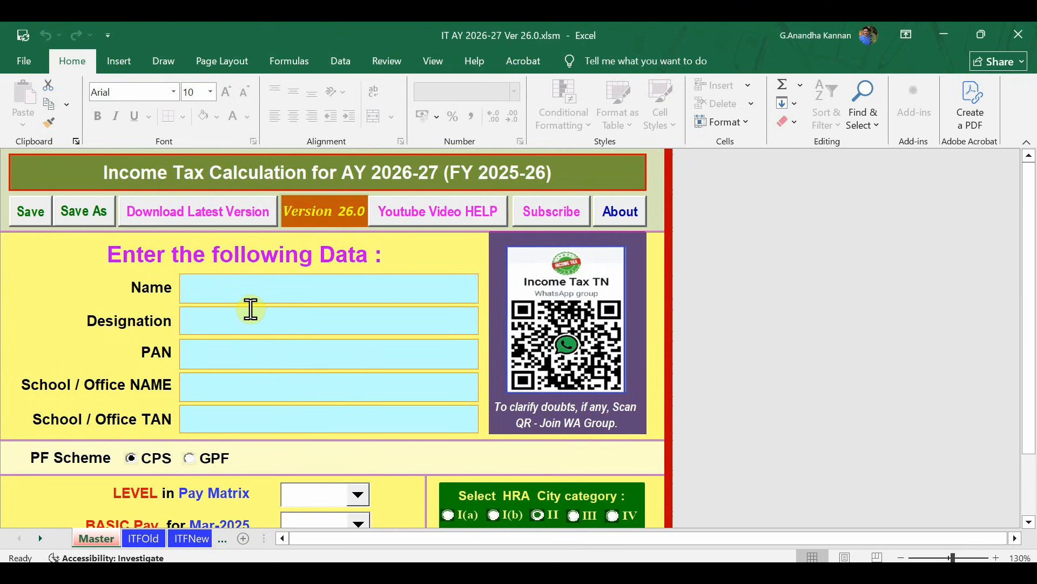
left_click(88, 217)
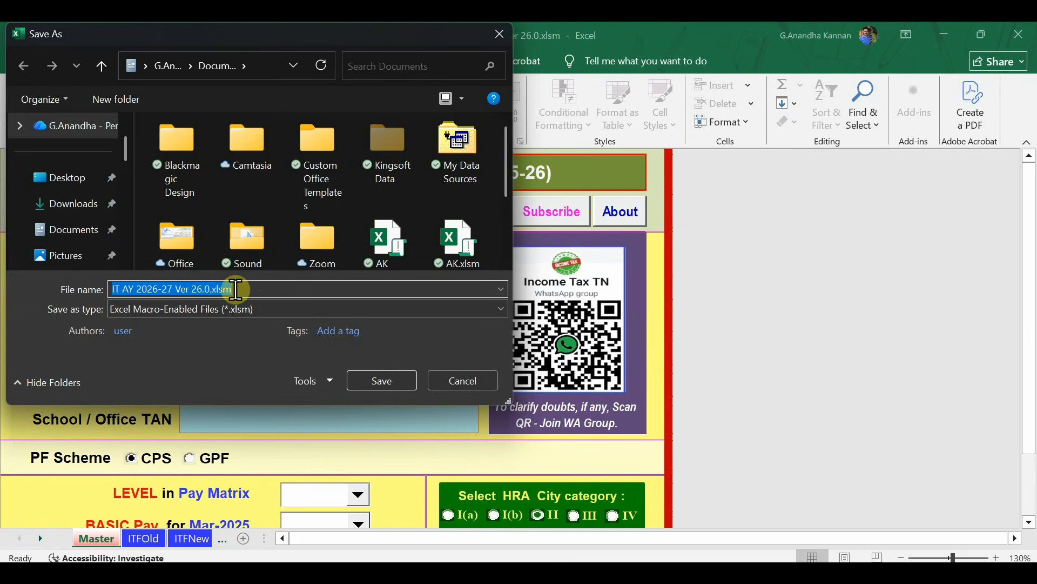
left_click(460, 378)
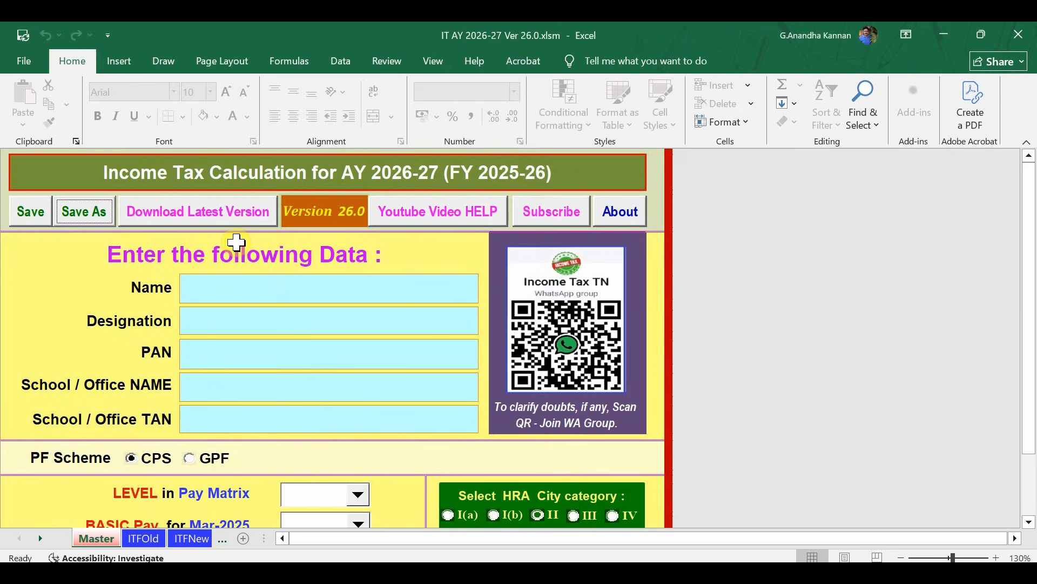
left_click(333, 213)
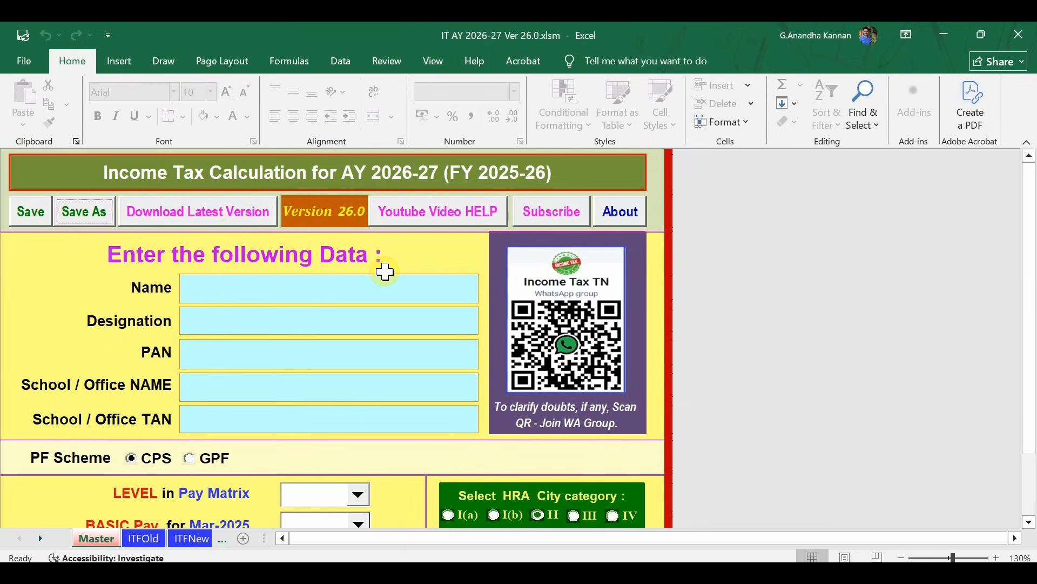
Enter the employee's full name and the designation BT ASST IN ENGLISH on the Master sheet.
left_click(210, 290)
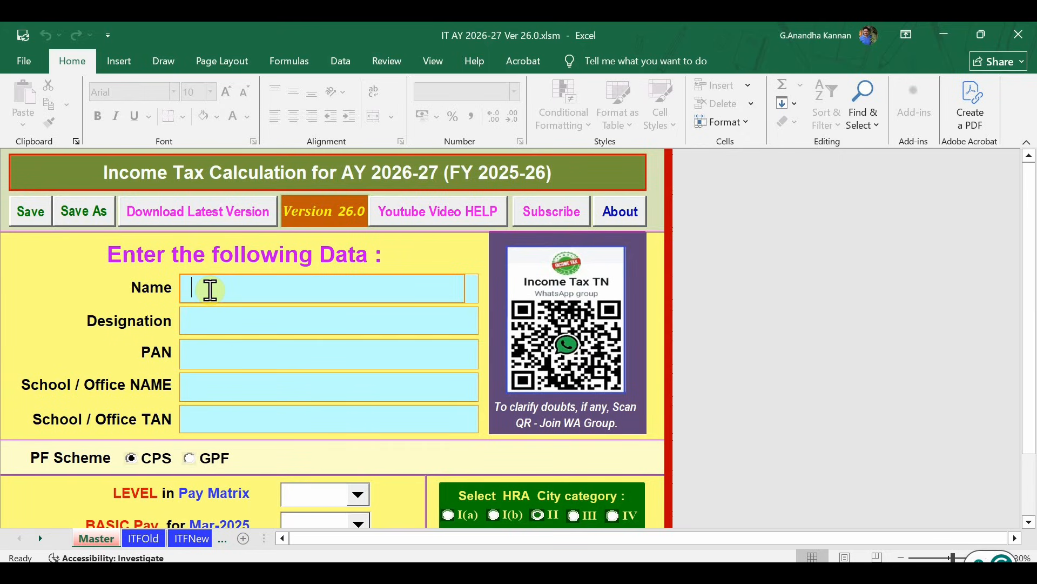
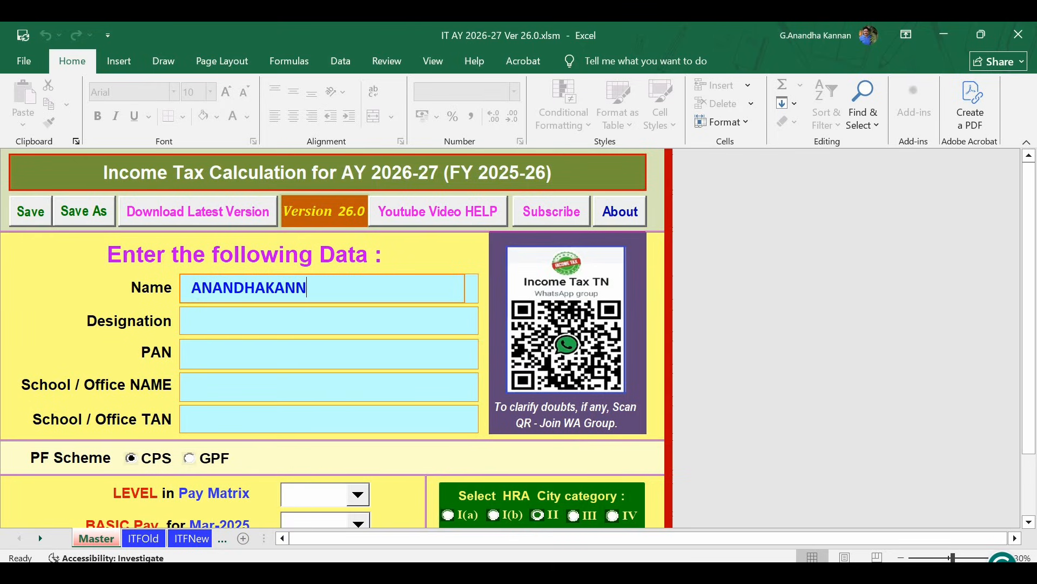
left_click(220, 319)
type("BT")
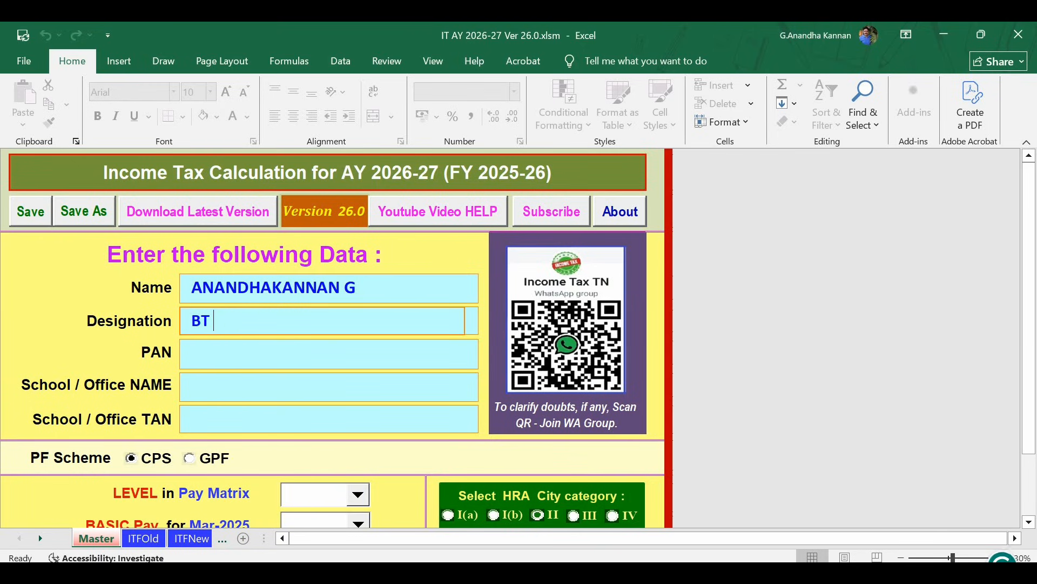
type(" ASST IN ENGLISH")
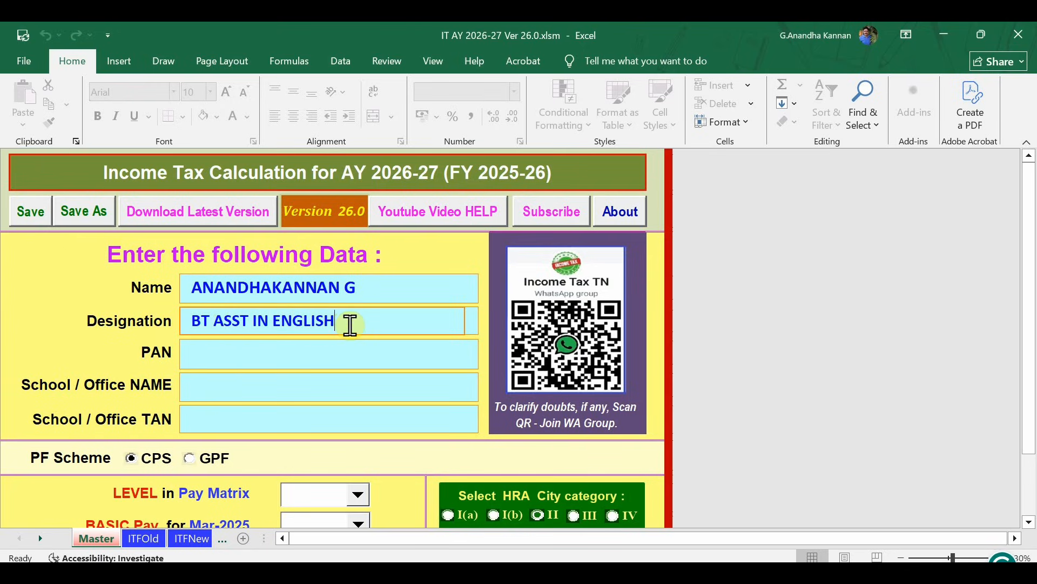
Enter the employee's PAN and the school name GHS MALAIKOTTALAM.
left_click(231, 355)
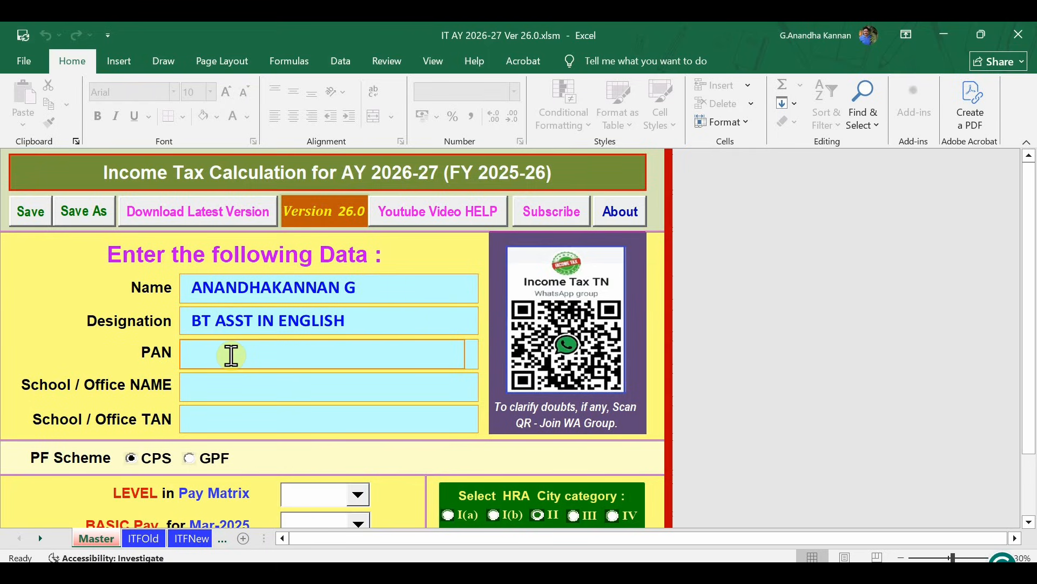
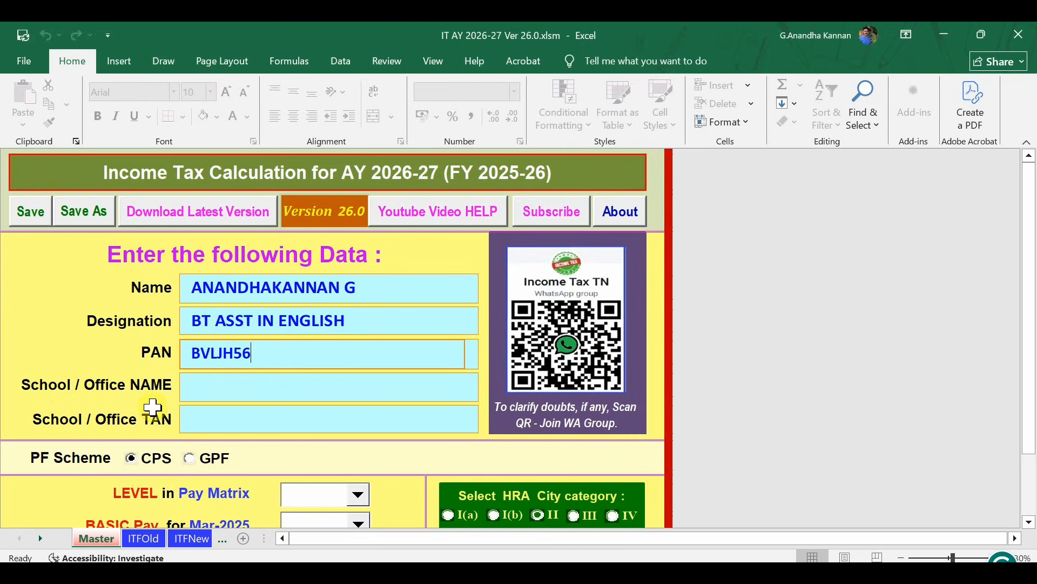
left_click(224, 393)
type("GH")
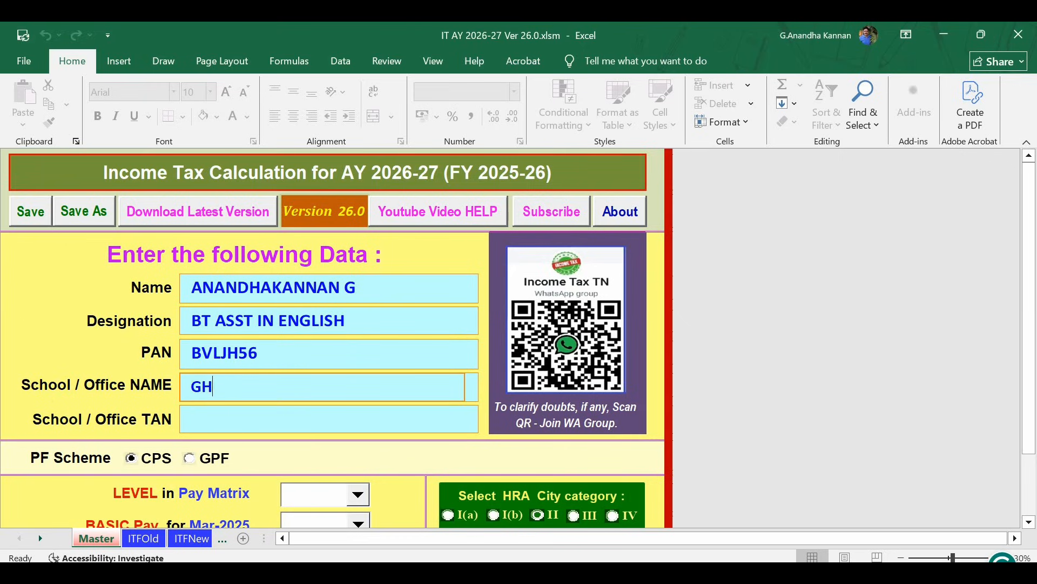
type("S MALAIKOTTALAM")
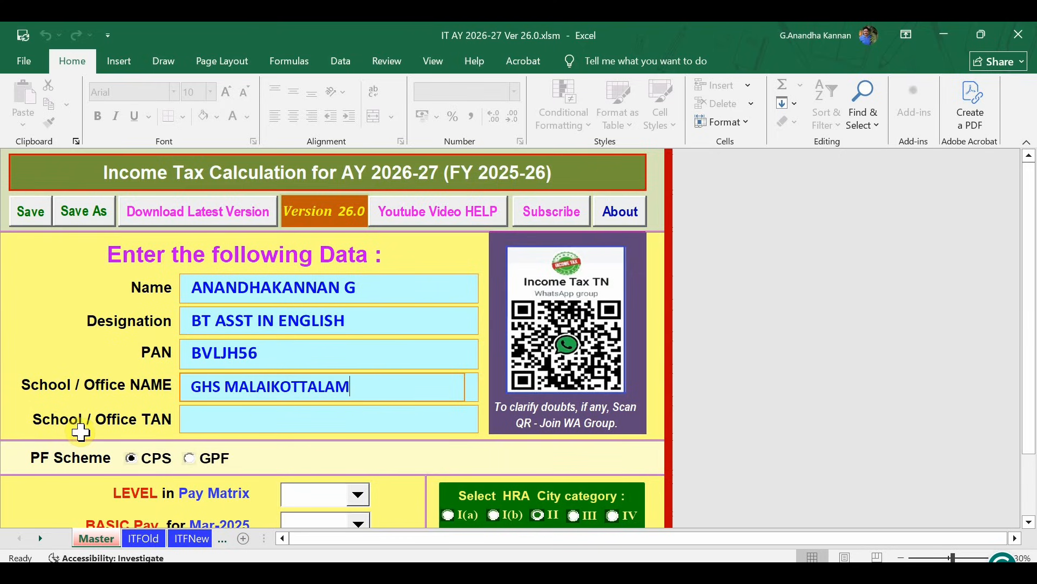
left_click(234, 419)
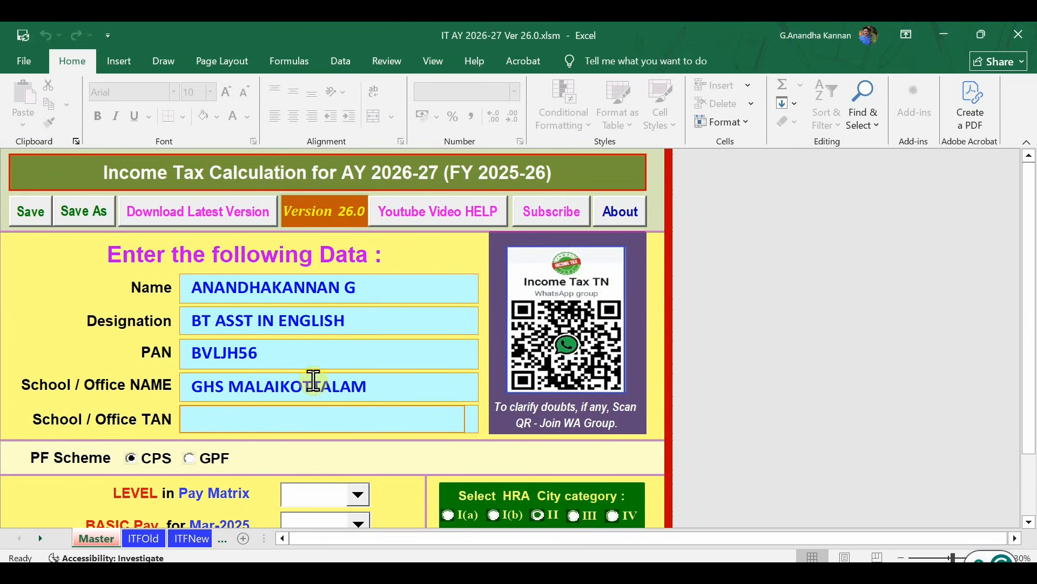
scroll(320, 385, "down", 4)
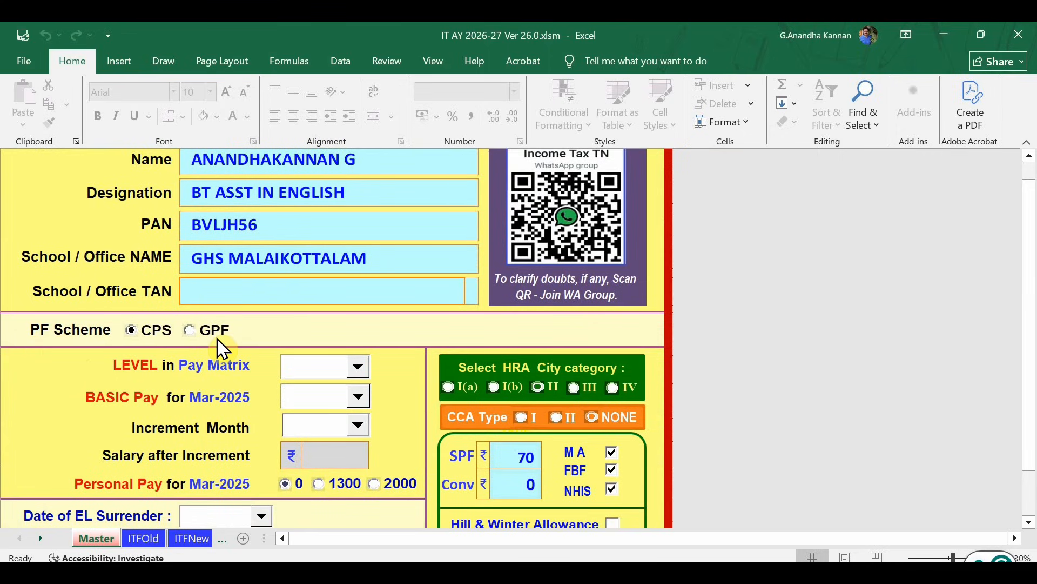
Select GPF as the PF scheme and enter 20000 as the March 2025 GPF subscription.
left_click(190, 332)
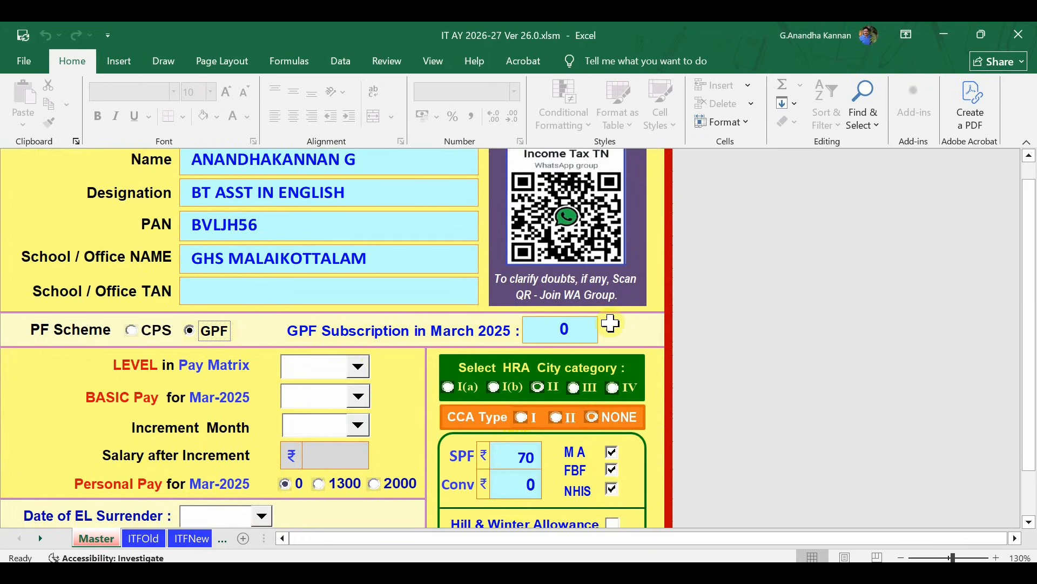
double_click(576, 329)
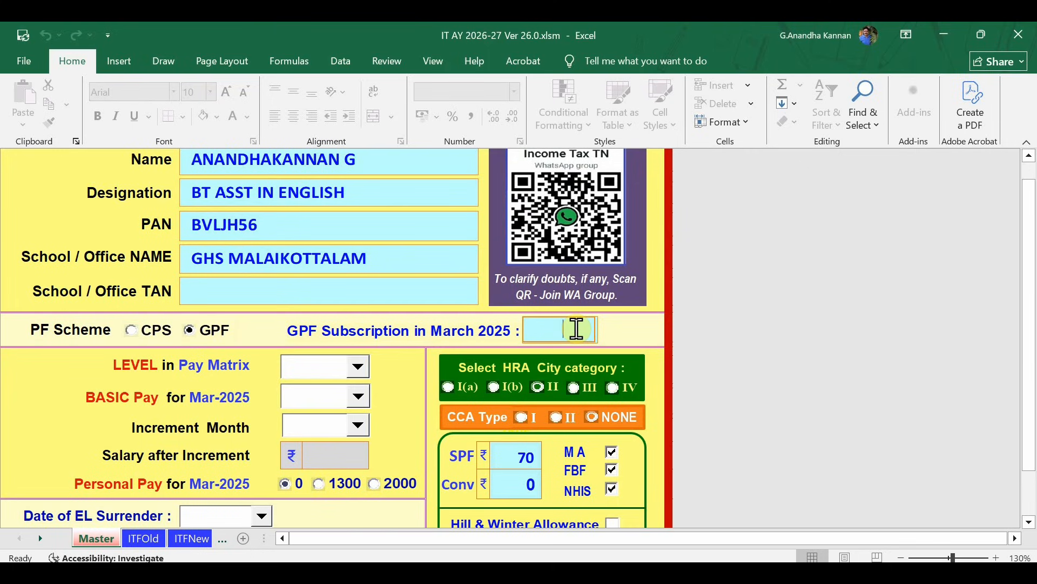
type("20000")
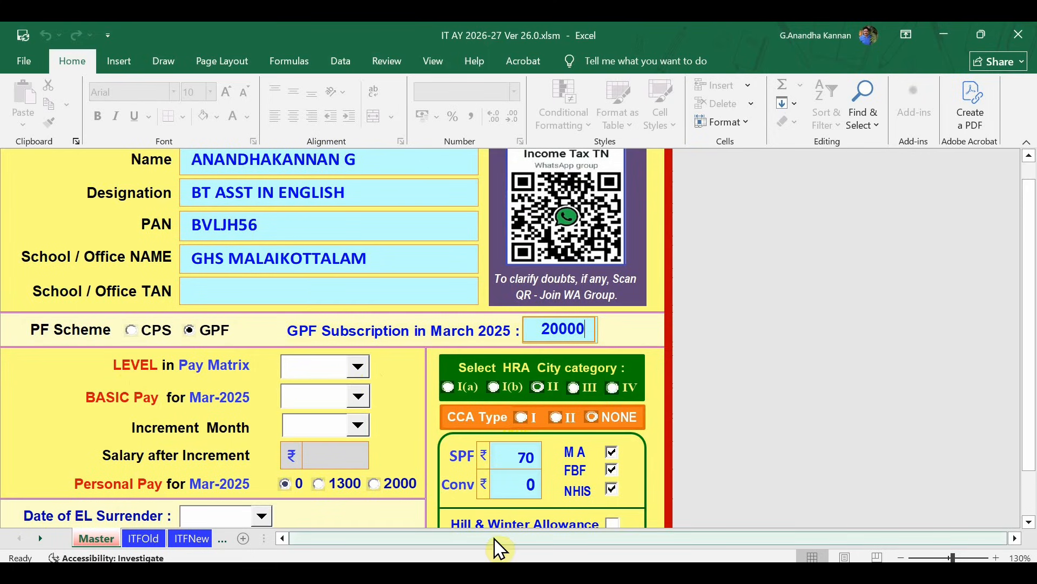
mouse_move(547, 573)
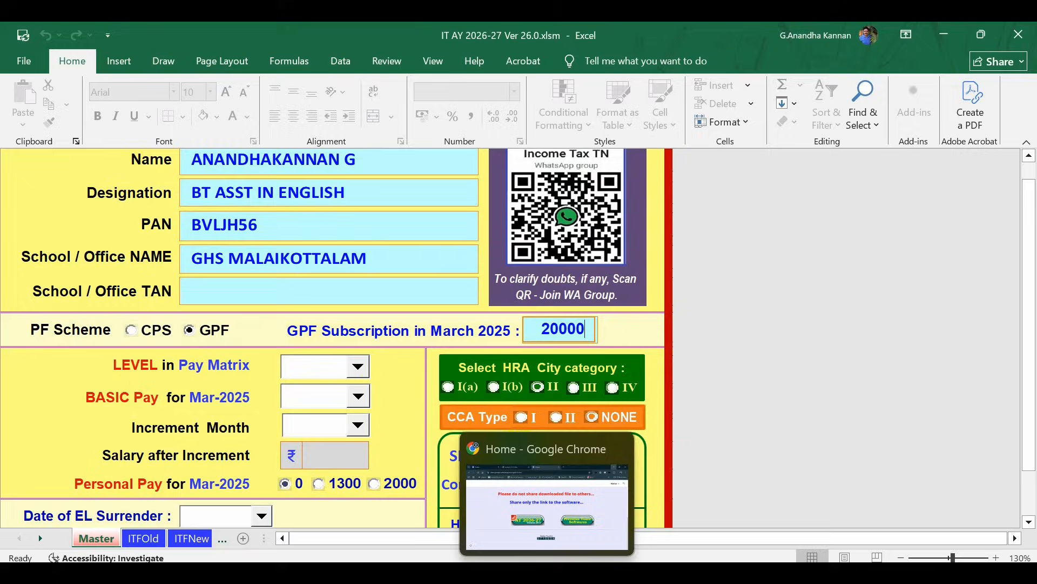
left_click(579, 544)
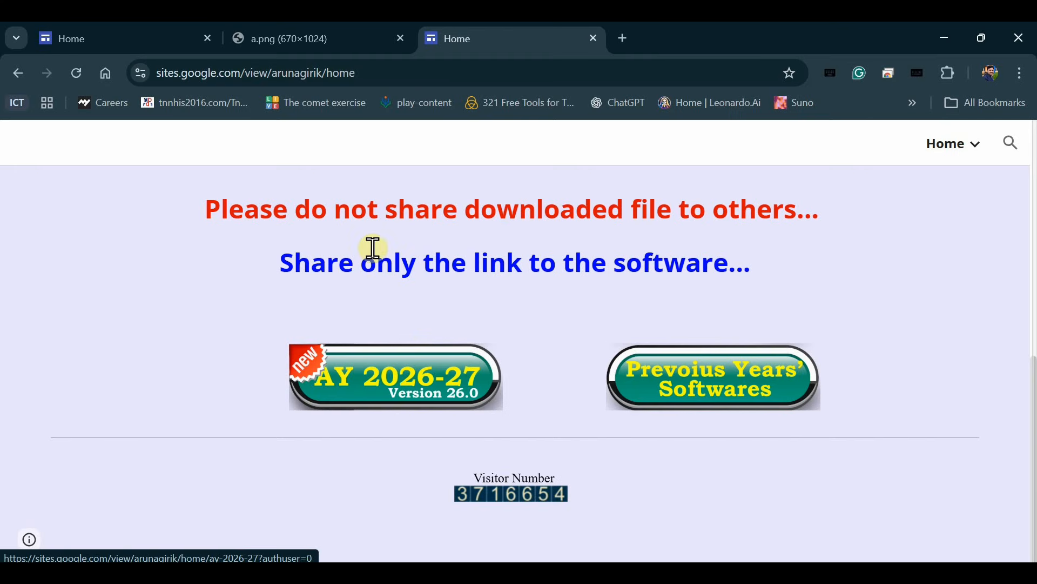
left_click(298, 38)
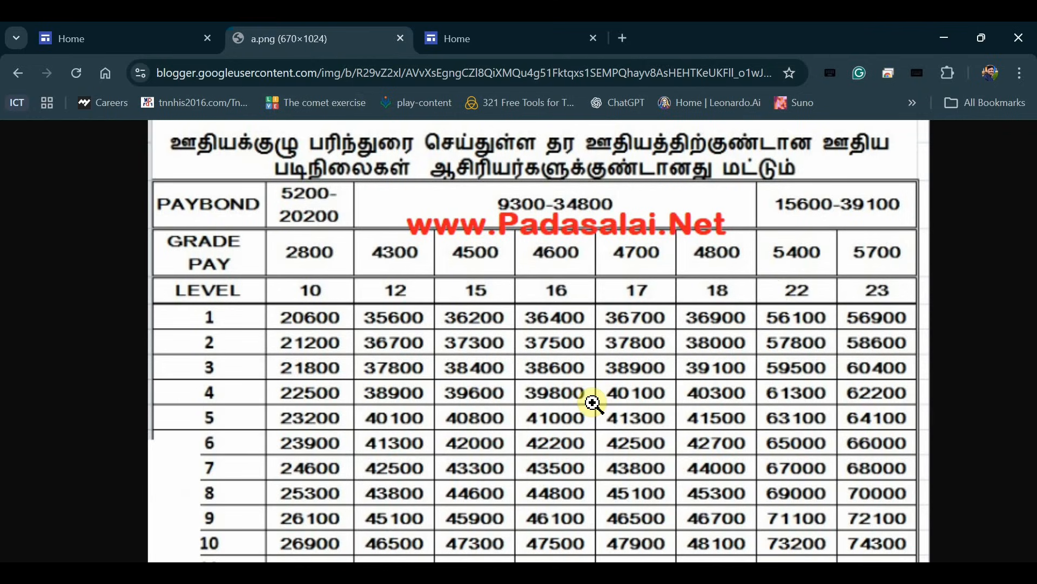
scroll(593, 403, "down", 1)
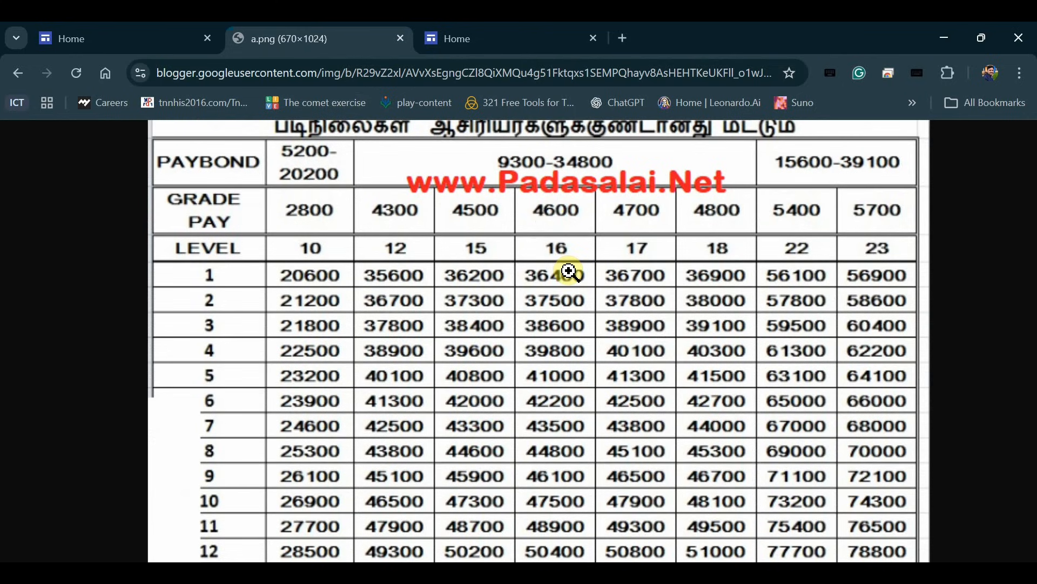
scroll(595, 379, "down", 5)
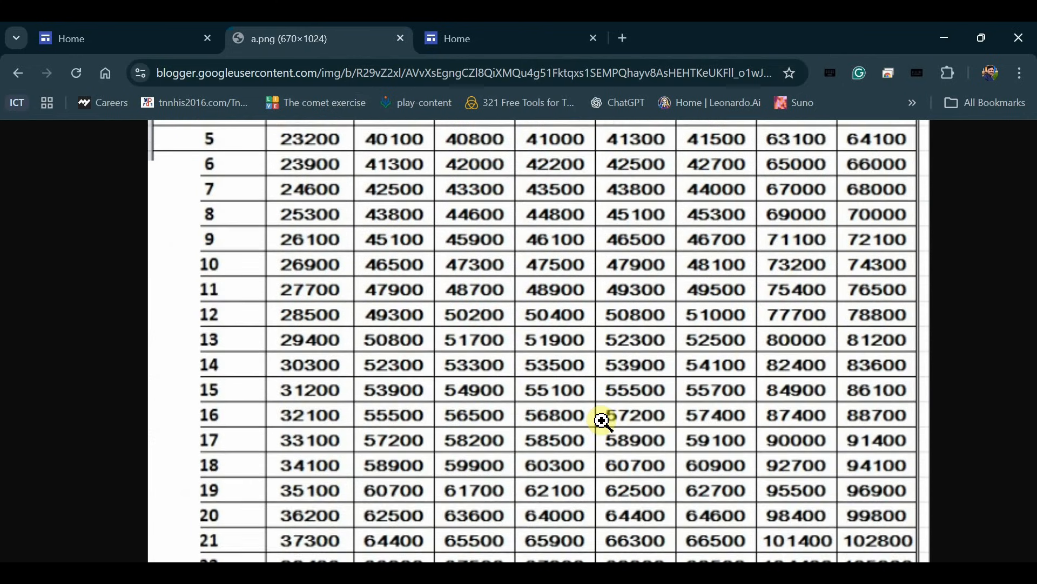
scroll(599, 421, "down", 3)
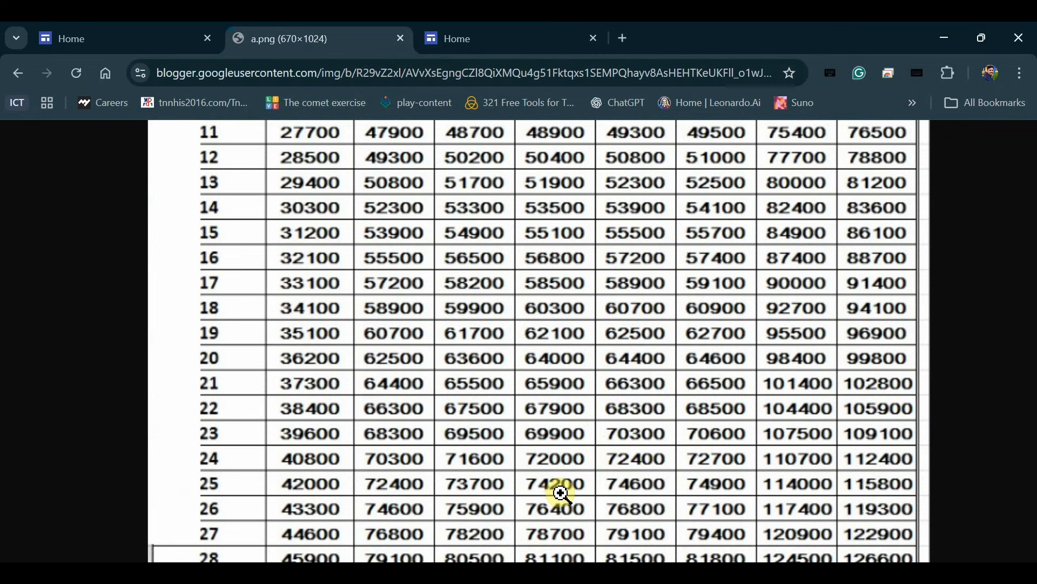
scroll(562, 492, "up", 6)
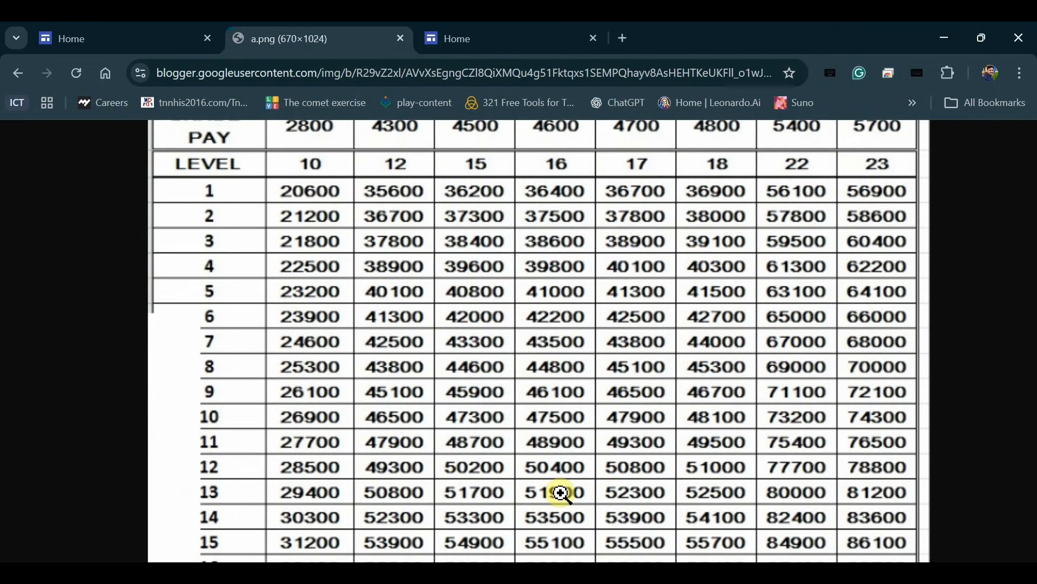
Back in the workbook, set the pay matrix level to 16.
left_click(616, 520)
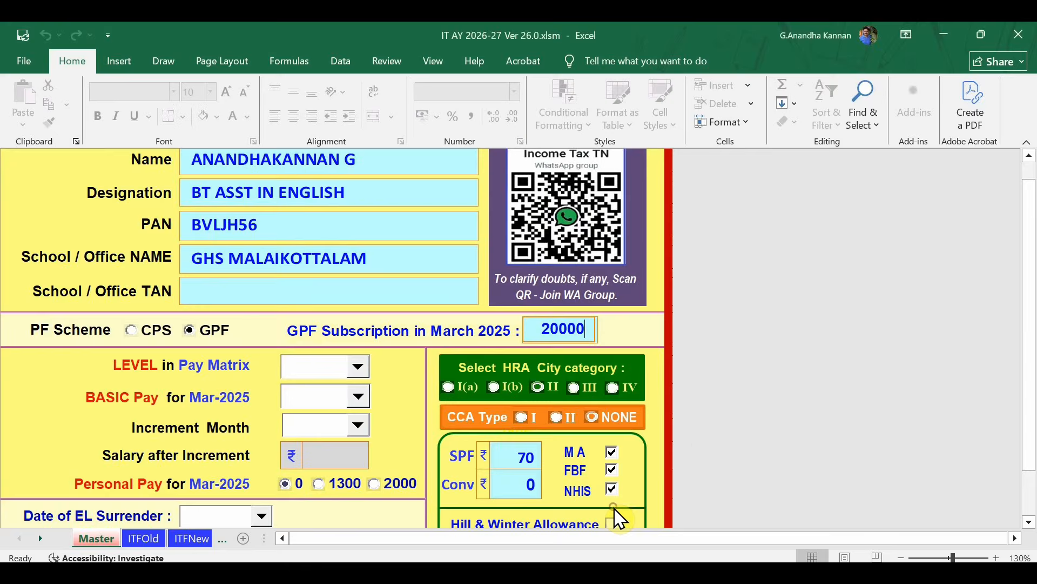
left_click(358, 366)
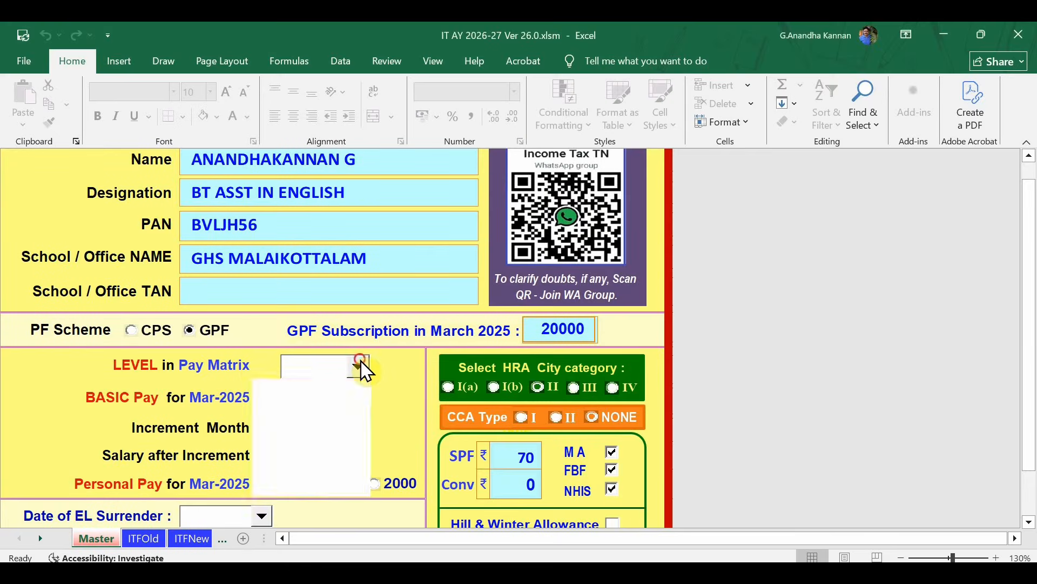
left_click(361, 490)
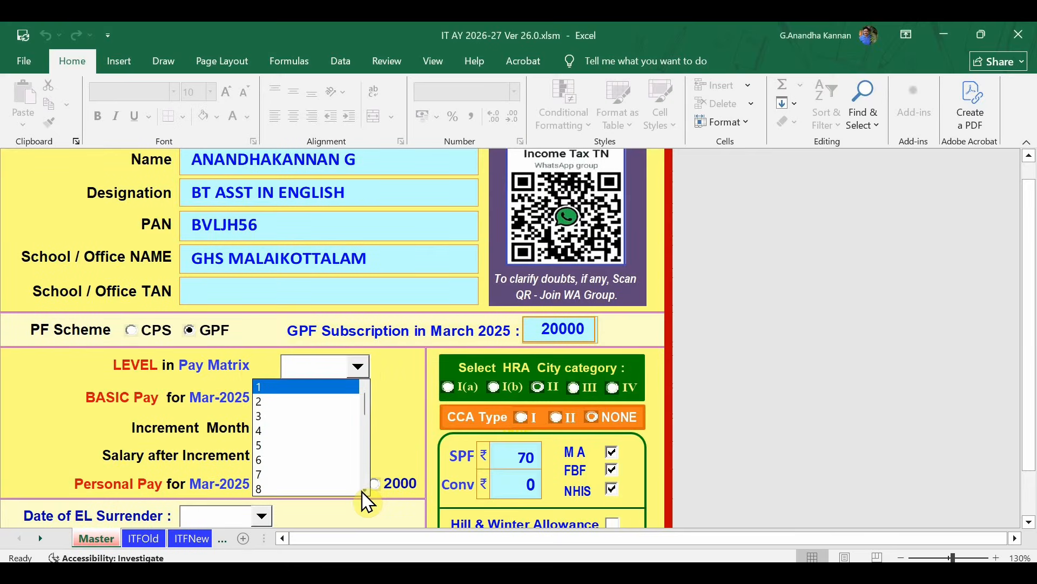
left_click(361, 490)
left_click(361, 490)
left_click(362, 491)
left_click(361, 491)
left_click(362, 490)
left_click(361, 490)
left_click(362, 491)
left_click(361, 491)
left_click(361, 491)
left_click(361, 491)
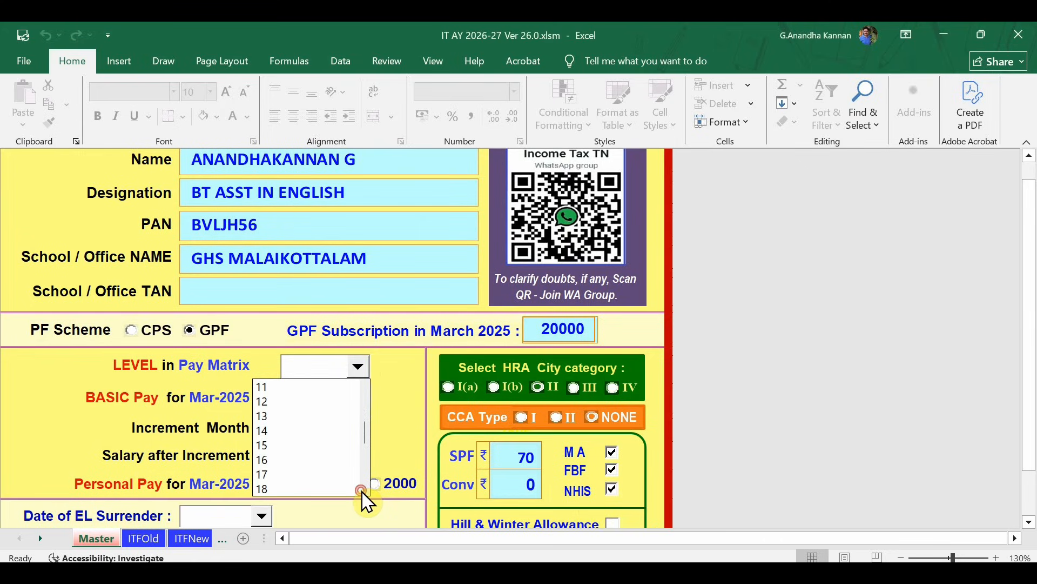
left_click(361, 490)
left_click(361, 490)
left_click(295, 436)
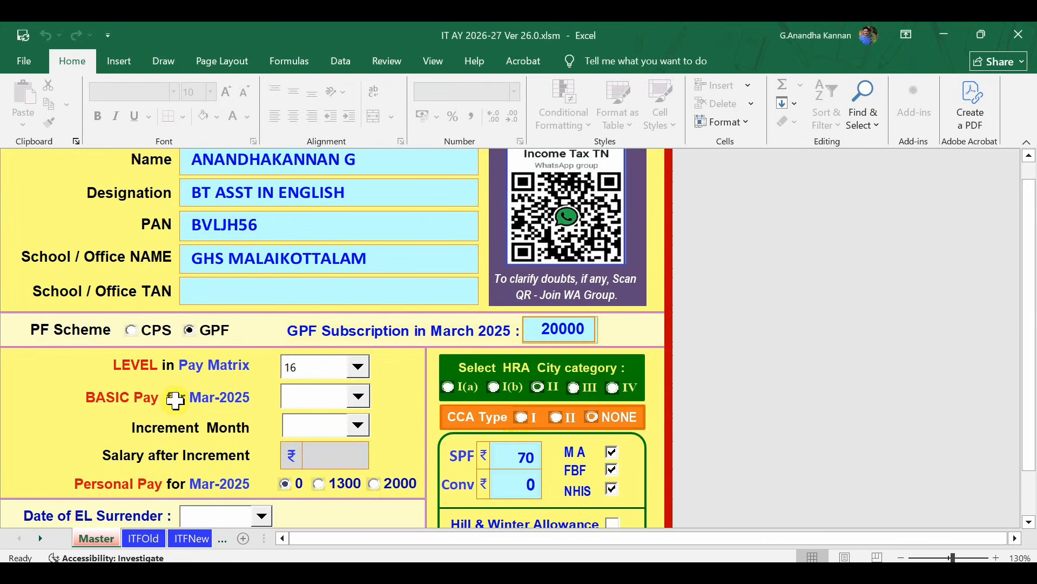
Choose 74200 as March 2025 basic pay and Oct-2025 as increment month, giving 76,400.
left_click(358, 393)
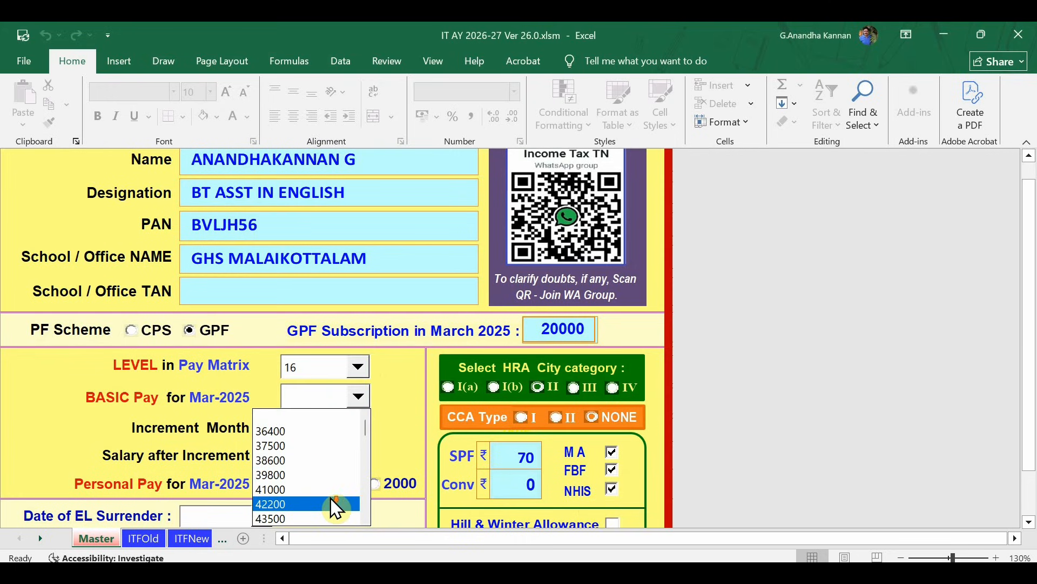
left_click(366, 516)
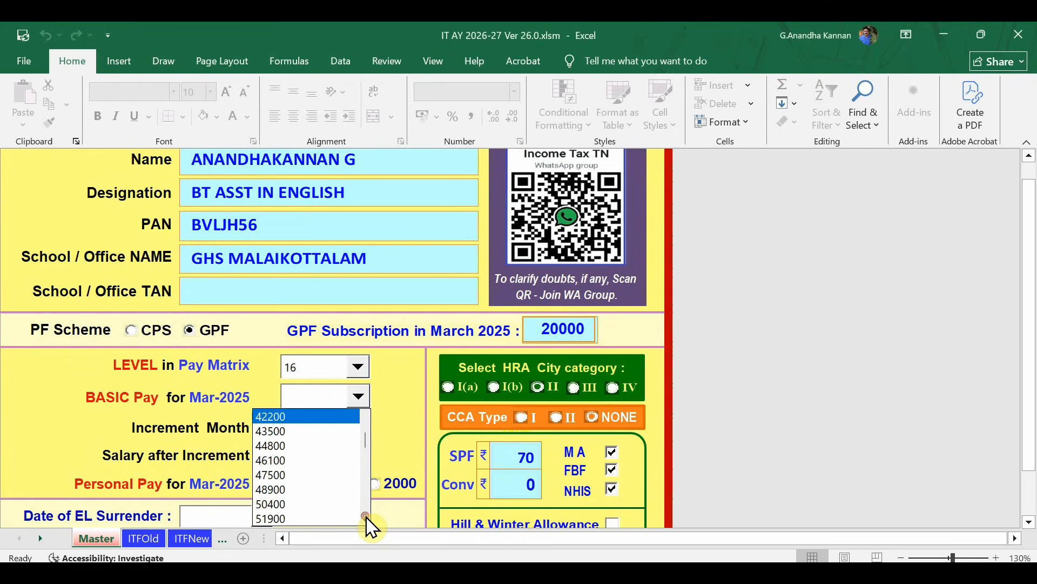
left_click(366, 516)
left_click(366, 516)
left_click(366, 516)
left_click(366, 516)
left_click(365, 516)
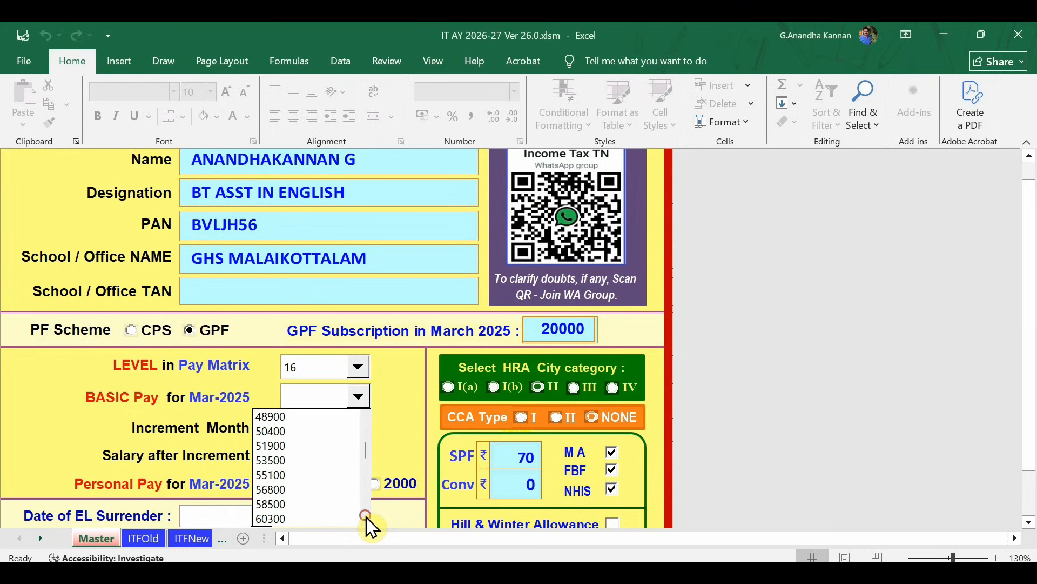
left_click(365, 516)
left_click(366, 516)
left_click(366, 516)
left_click(366, 516)
left_click(366, 516)
left_click(366, 516)
left_click(366, 516)
left_click(366, 516)
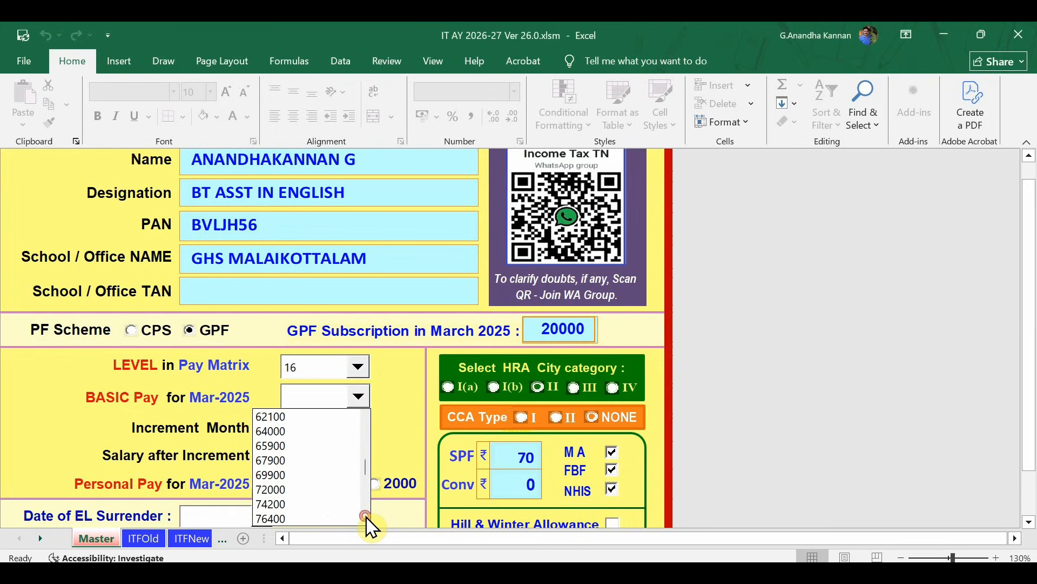
left_click(366, 516)
left_click(284, 489)
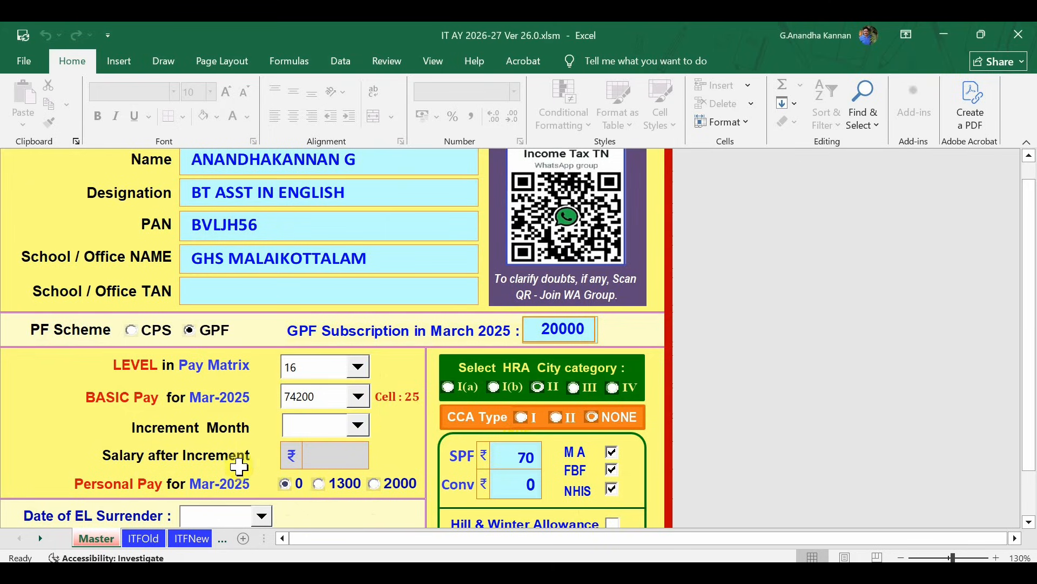
left_click(358, 424)
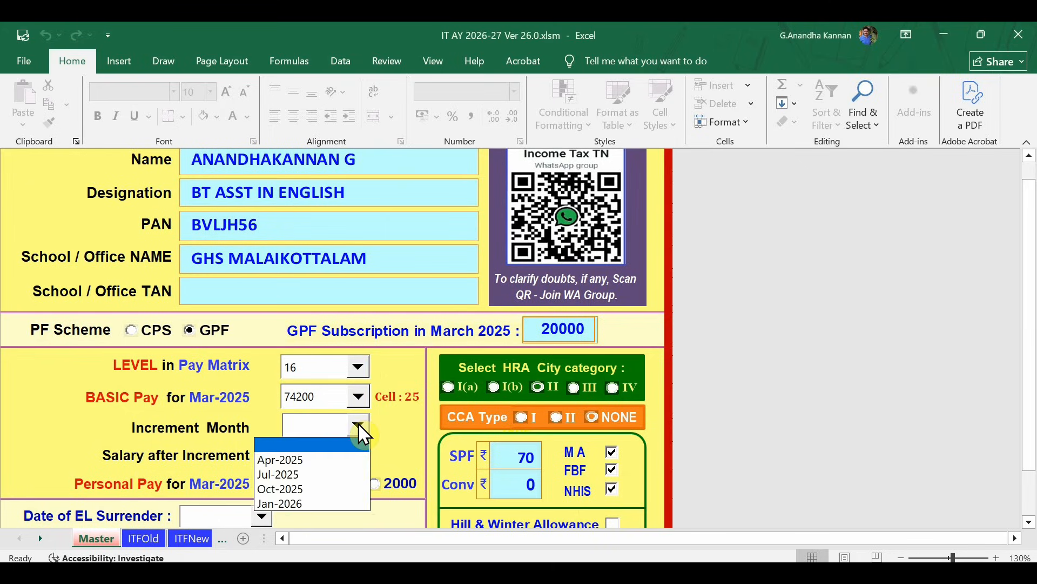
left_click(281, 489)
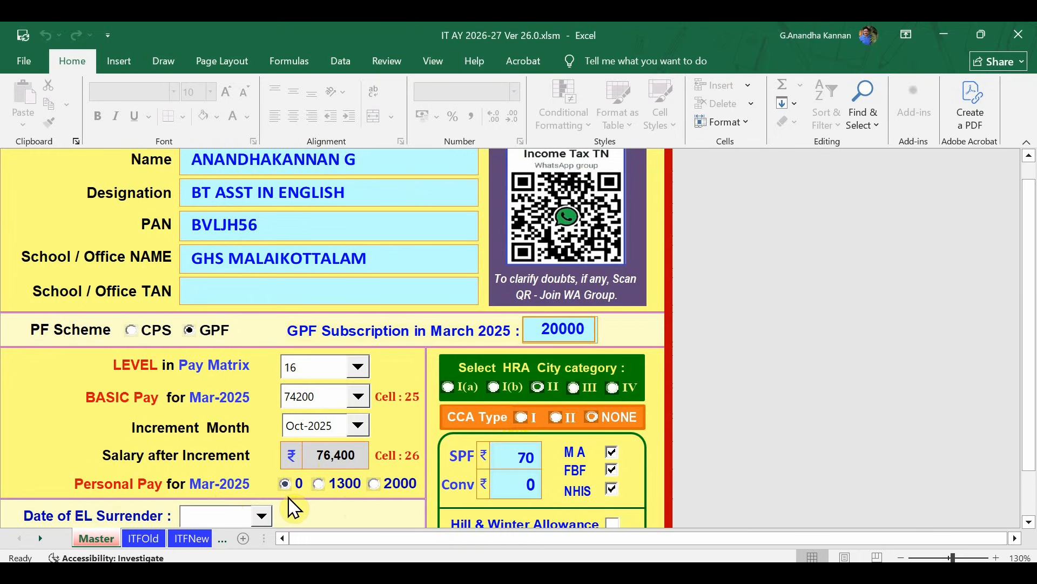
scroll(294, 508, "down", 3)
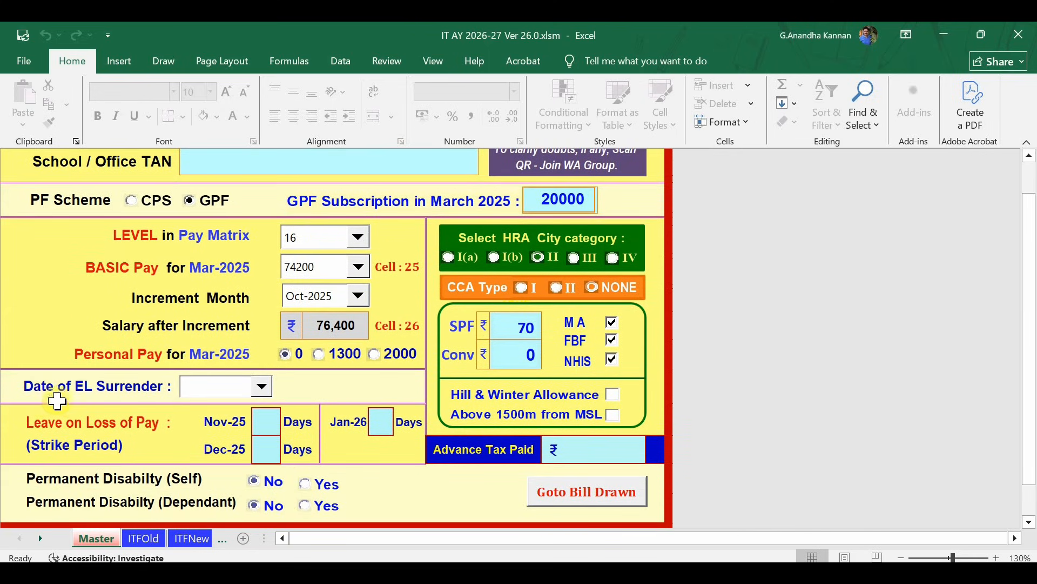
left_click(262, 387)
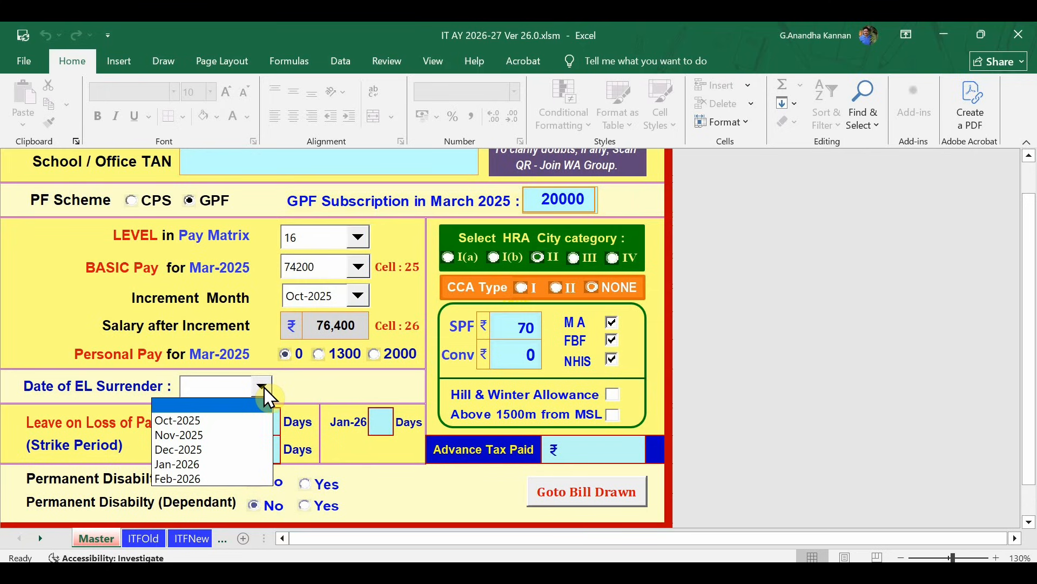
left_click(329, 386)
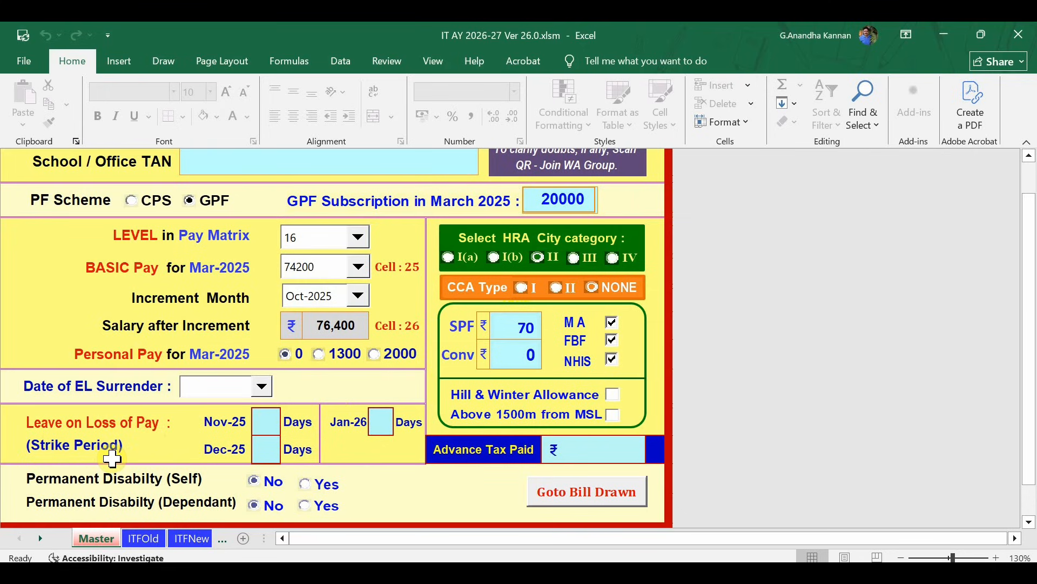
left_click(265, 420)
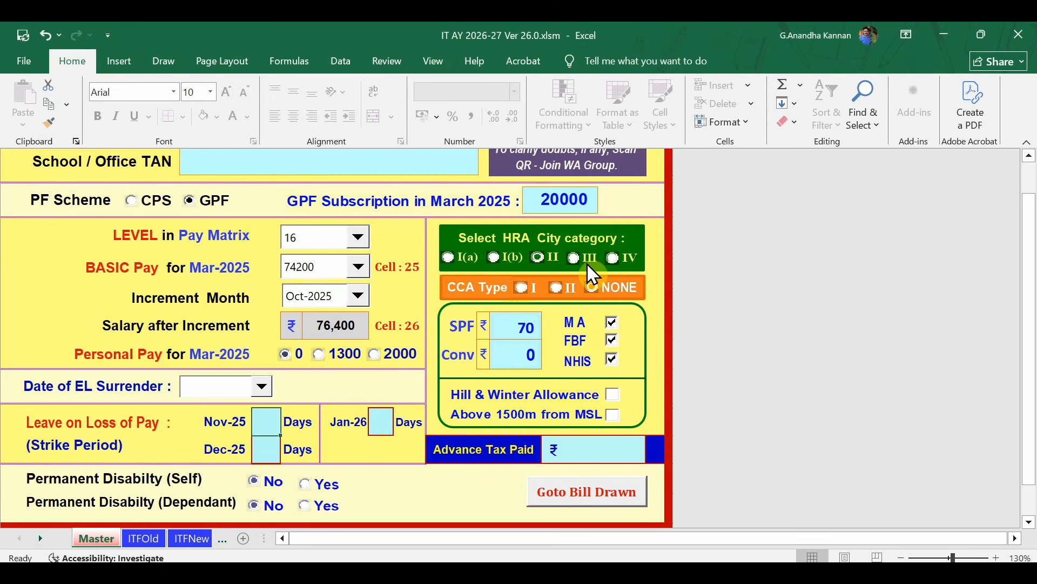
Select HRA city category IV, leaving Hill & Winter Allowance and Above 1500m unticked.
left_click(613, 259)
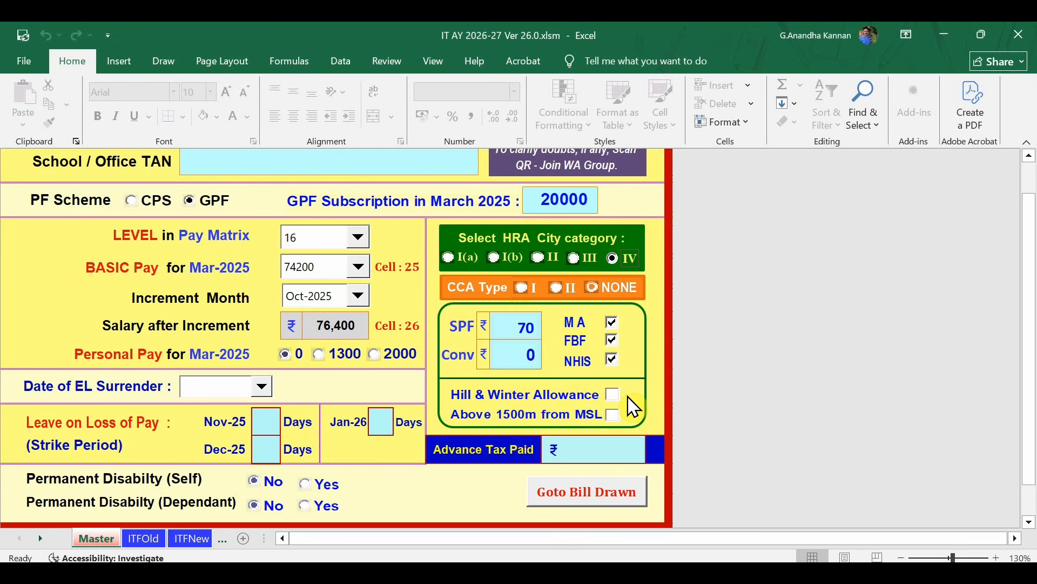
Enter 58000 in the Advance Tax Paid field of the income tax form.
scroll(630, 420, "down", 2)
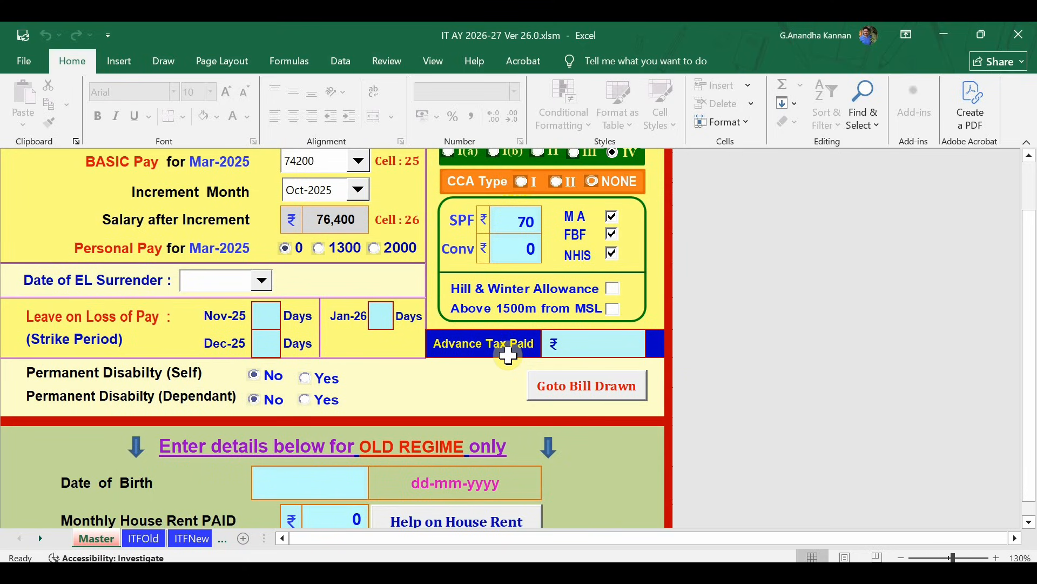
left_click(579, 348)
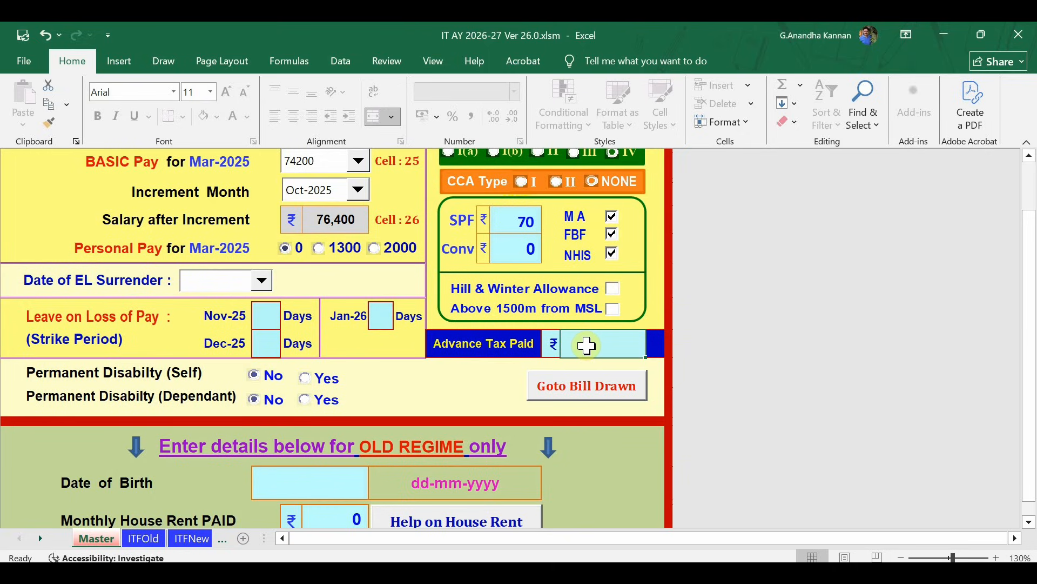
type("580")
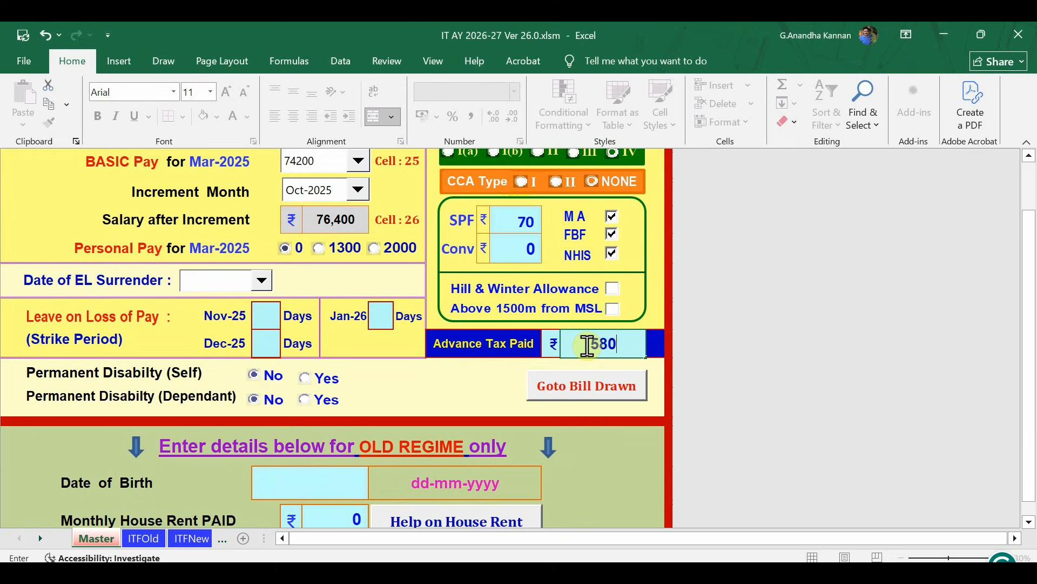
type("00")
scroll(371, 386, "up", 3)
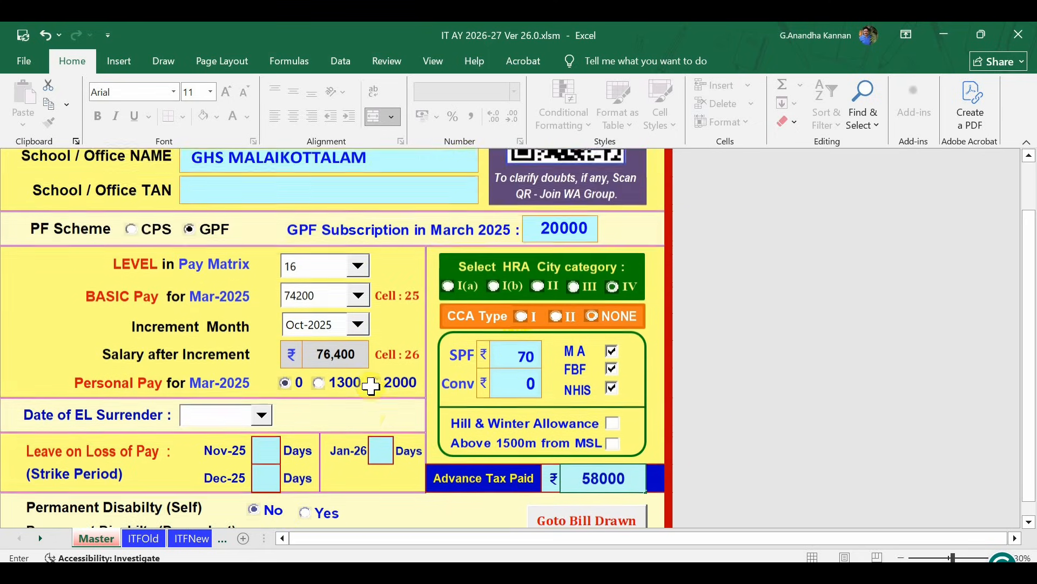
scroll(377, 399, "up", 1)
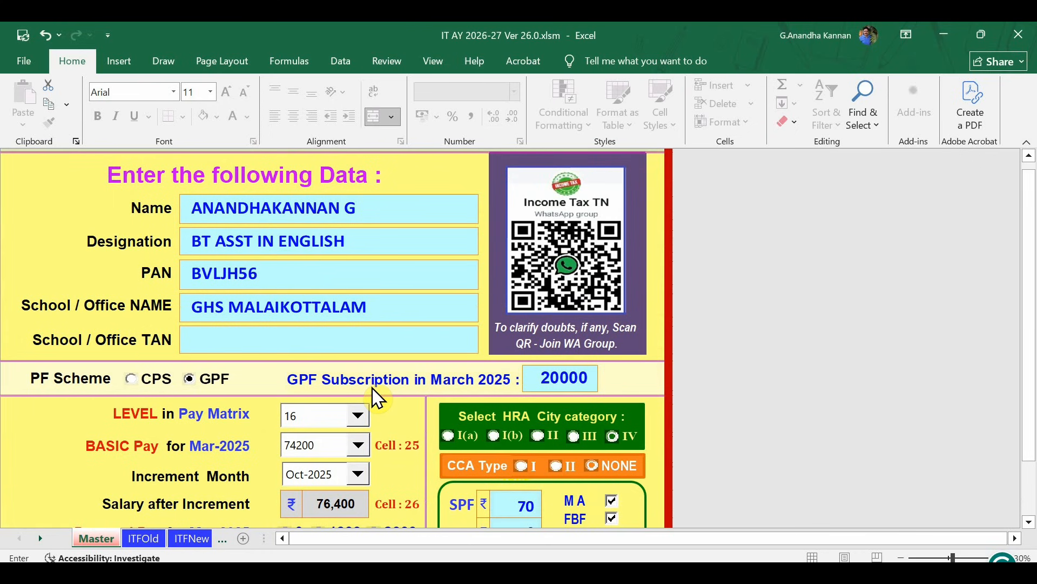
scroll(377, 398, "down", 3)
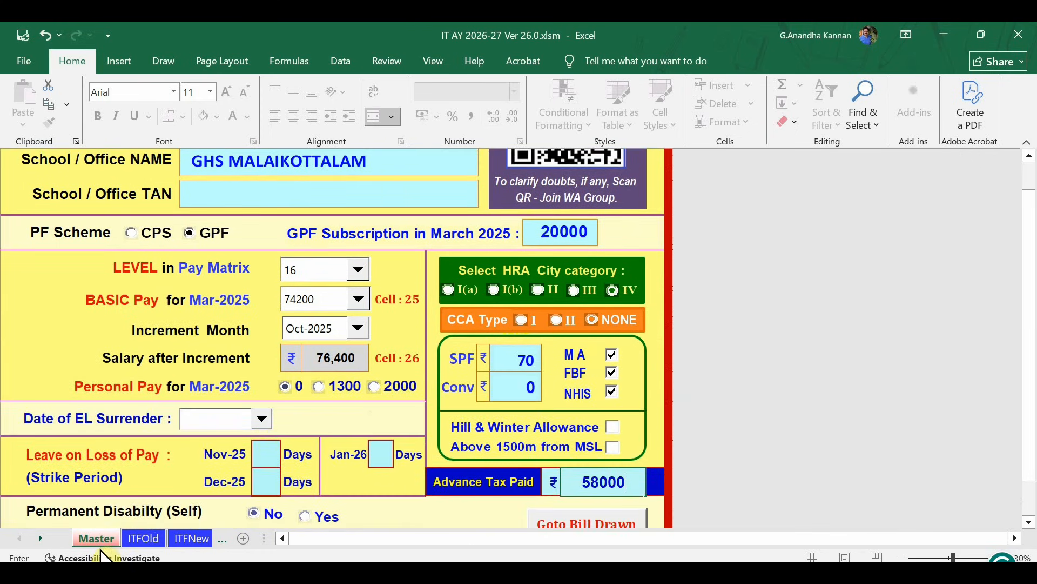
scroll(286, 436, "down", 3)
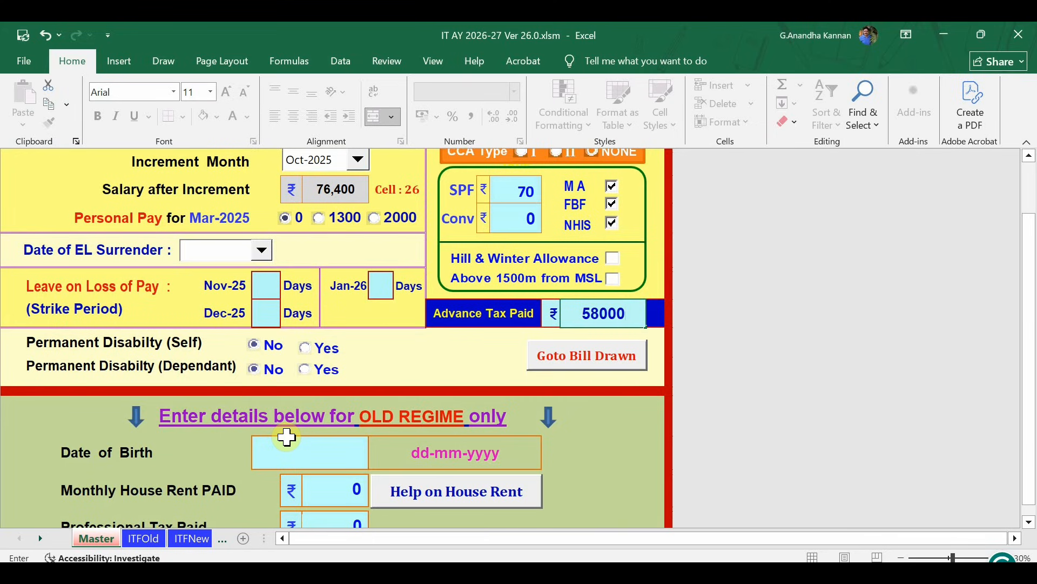
scroll(621, 461, "down", 2)
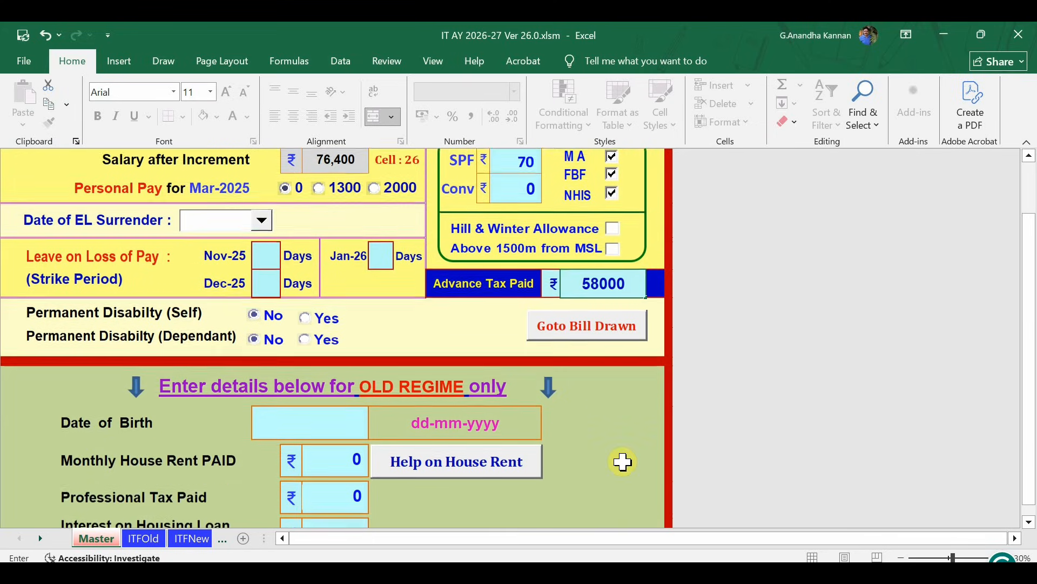
scroll(623, 461, "up", 1)
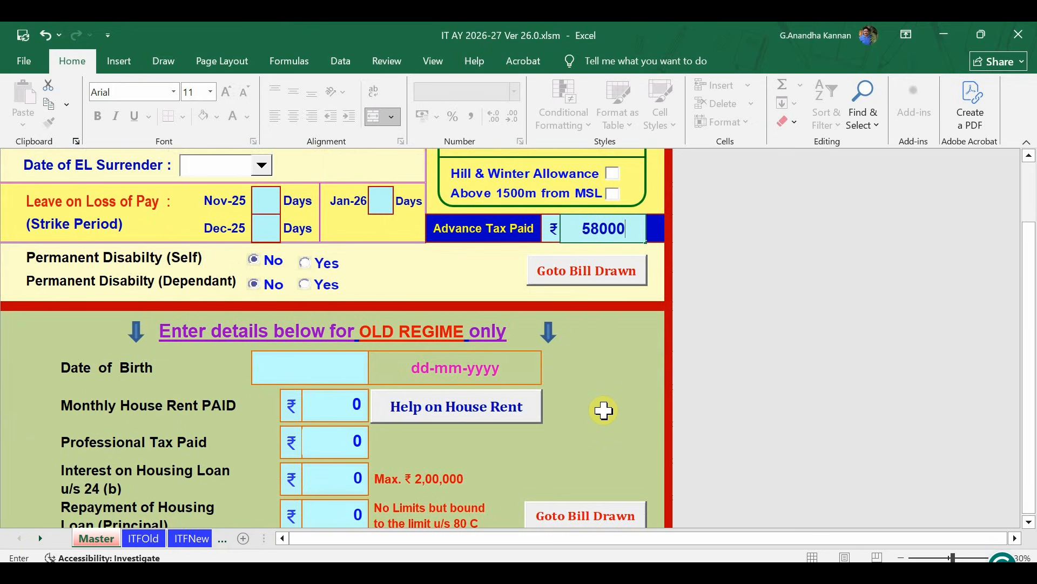
scroll(602, 409, "down", 2)
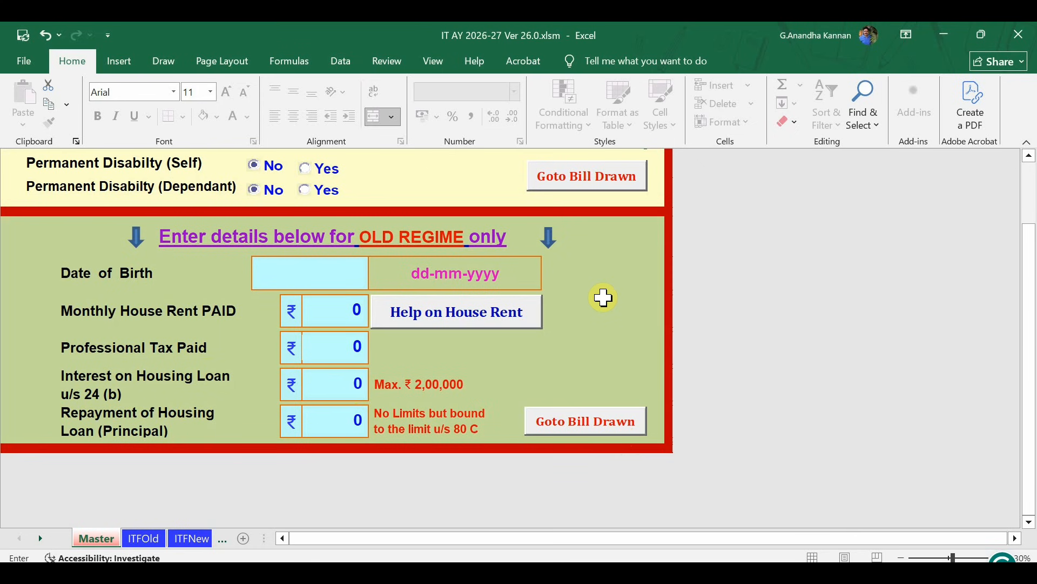
scroll(603, 297, "up", 3)
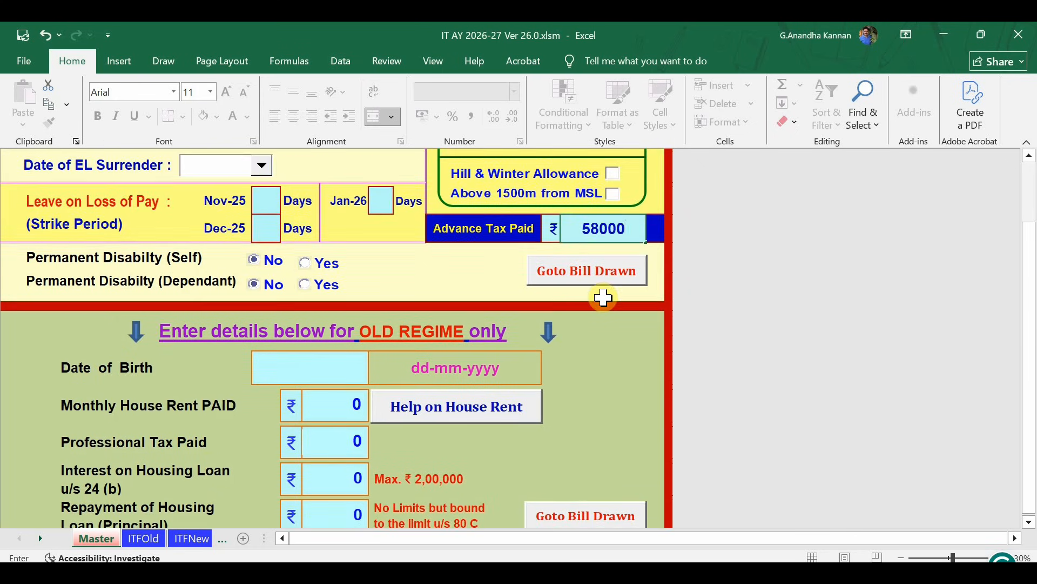
scroll(603, 297, "up", 1)
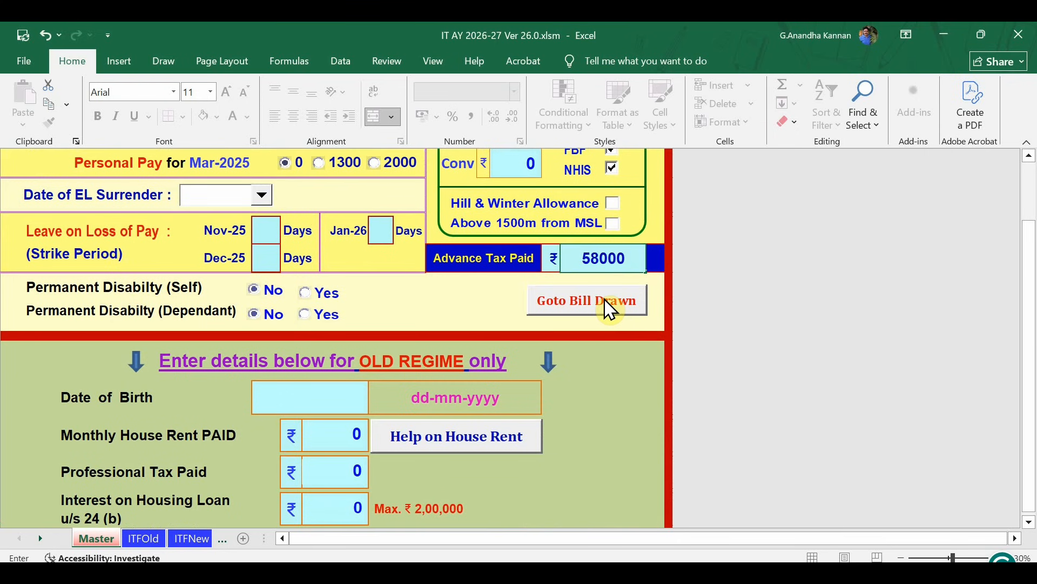
scroll(609, 309, "up", 5)
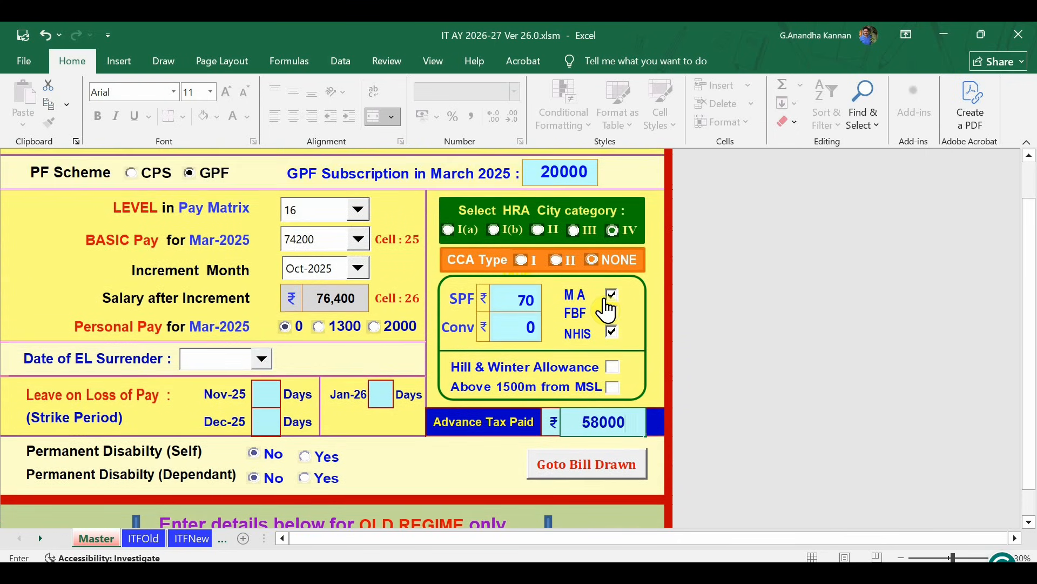
scroll(608, 307, "up", 1)
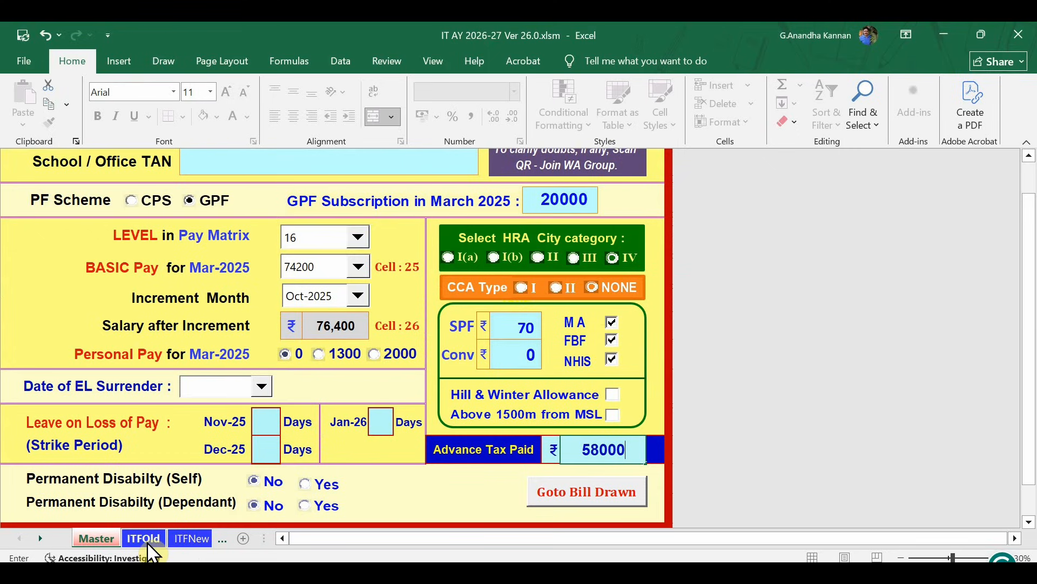
left_click(193, 539)
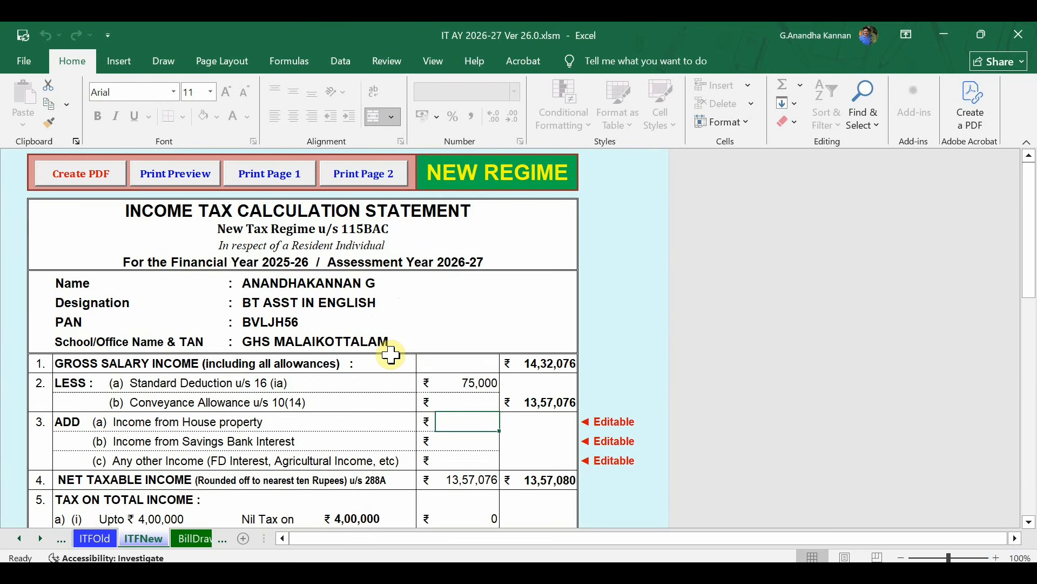
scroll(390, 355, "down", 2)
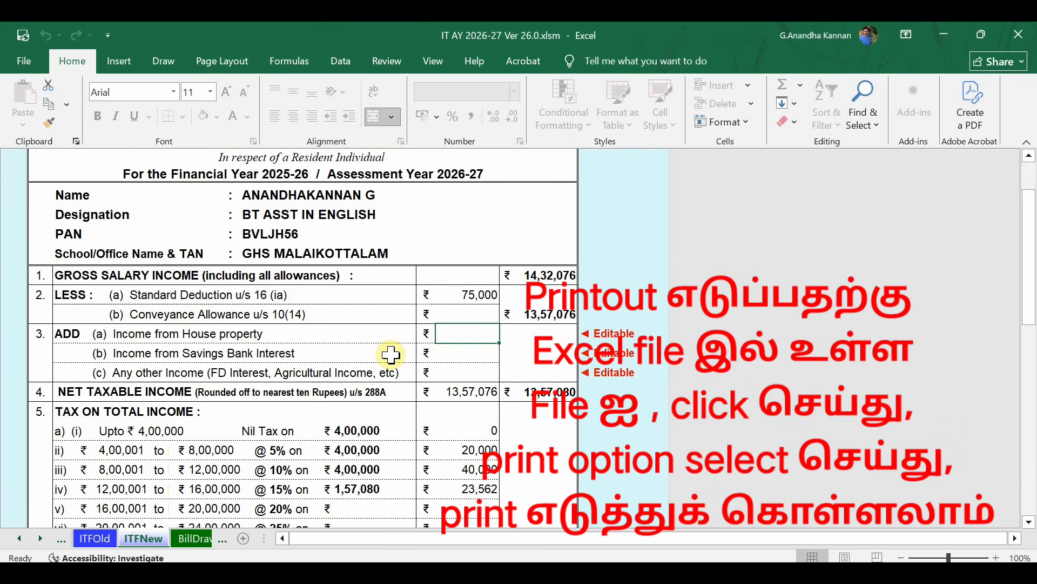
scroll(391, 355, "down", 1)
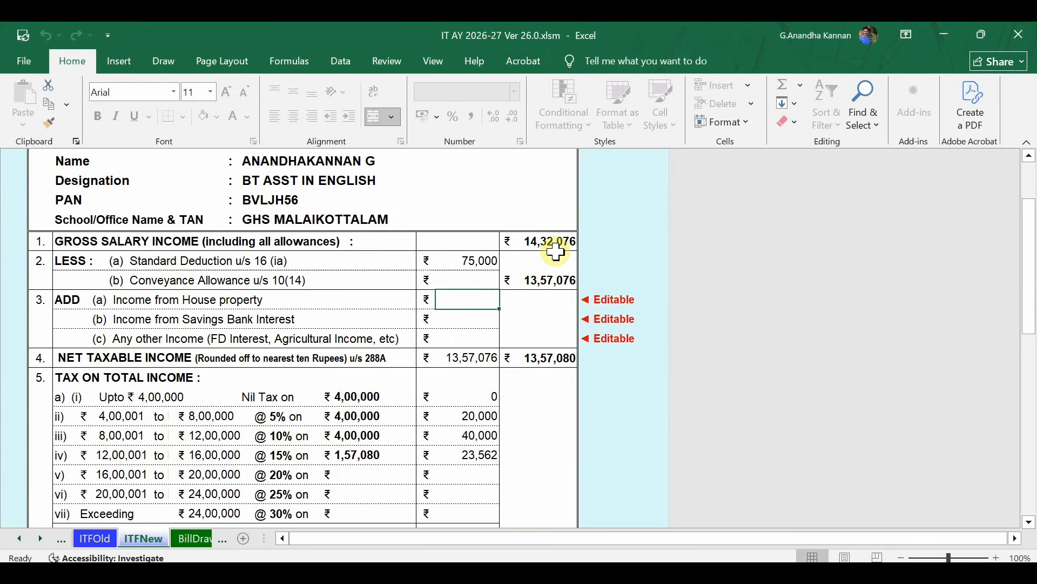
scroll(548, 305, "down", 2)
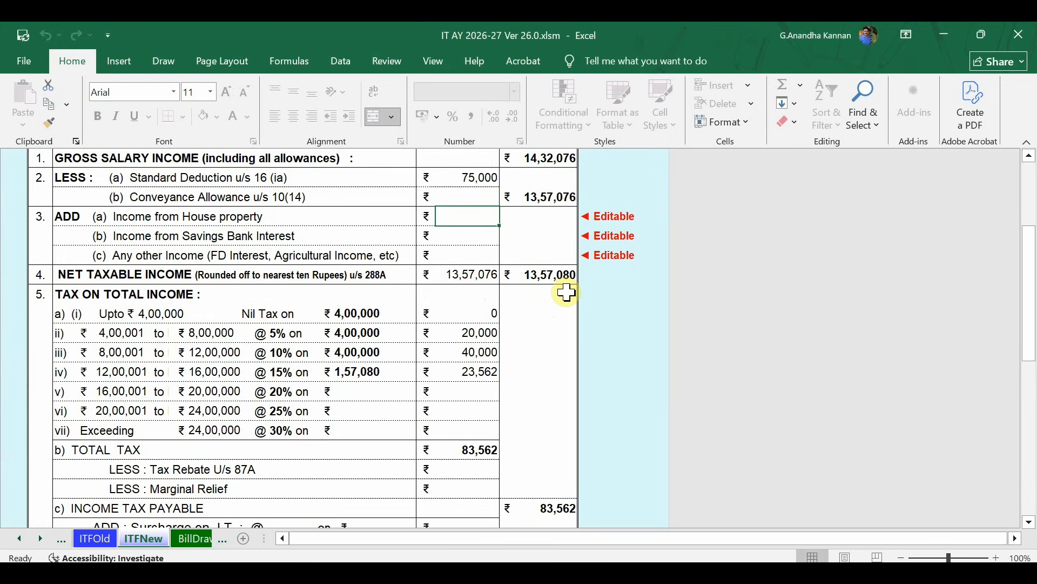
scroll(566, 293, "down", 2)
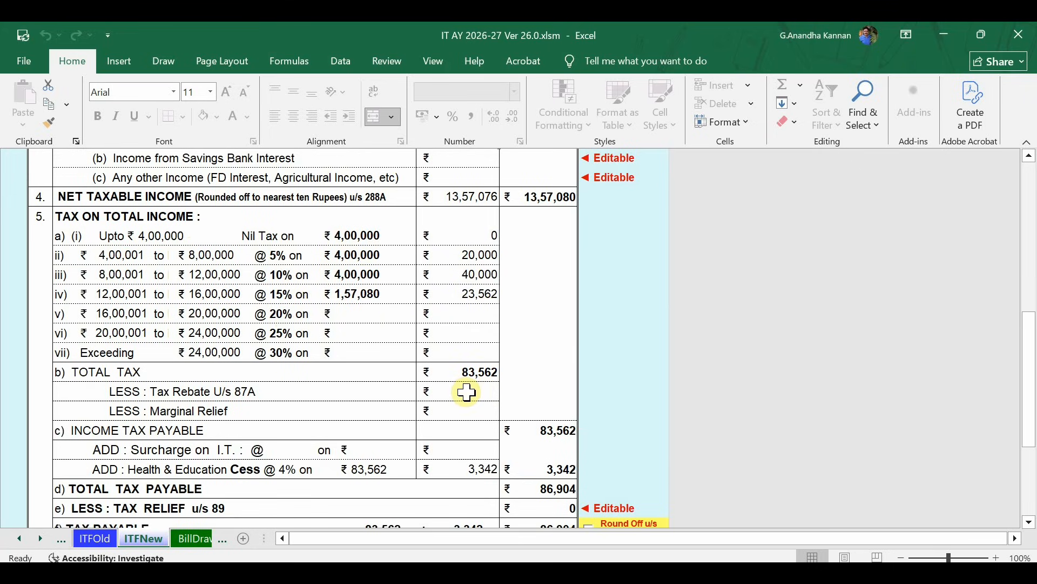
scroll(547, 424, "down", 2)
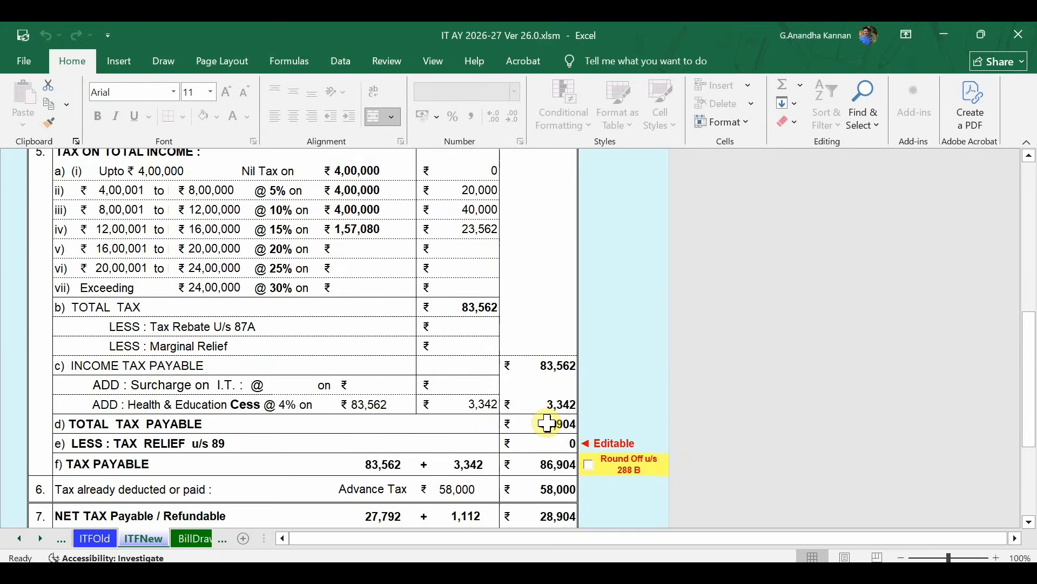
scroll(546, 424, "down", 1)
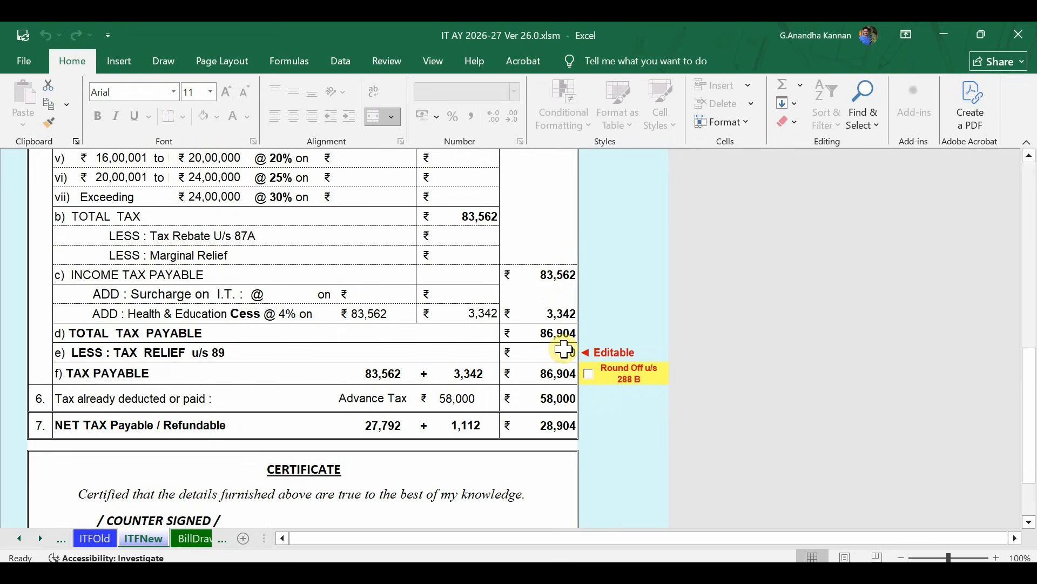
scroll(564, 350, "down", 1)
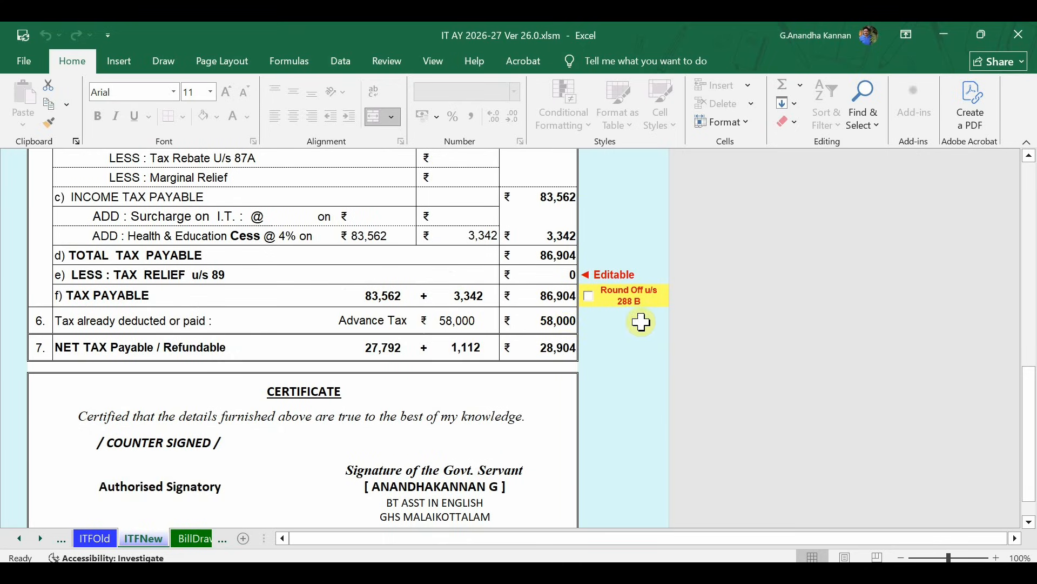
Apply Round Off u/s 288B on ITFNew, making tax payable 86,900 and net tax 28,900.
left_click(589, 296)
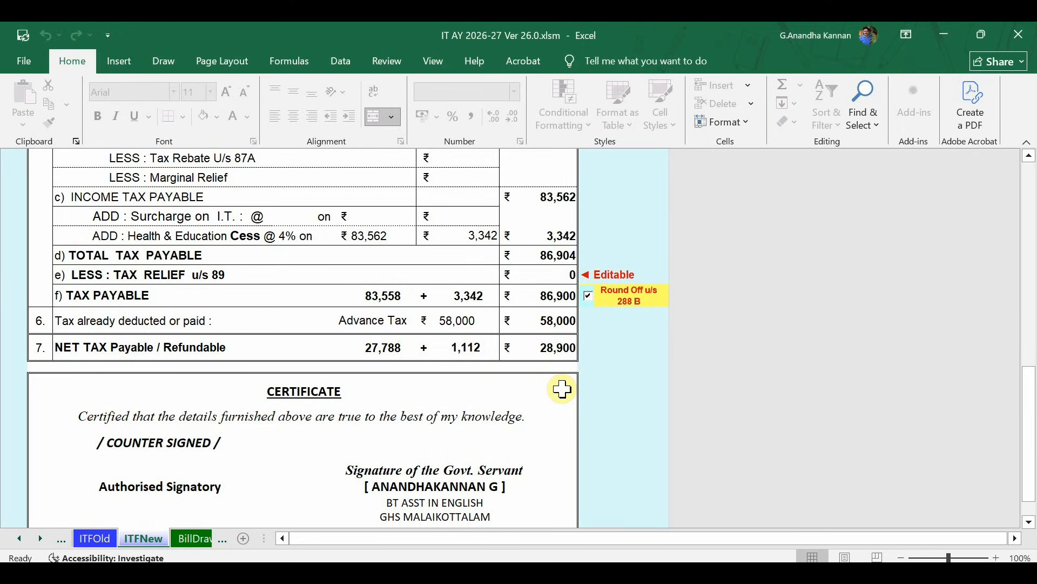
scroll(562, 389, "down", 2)
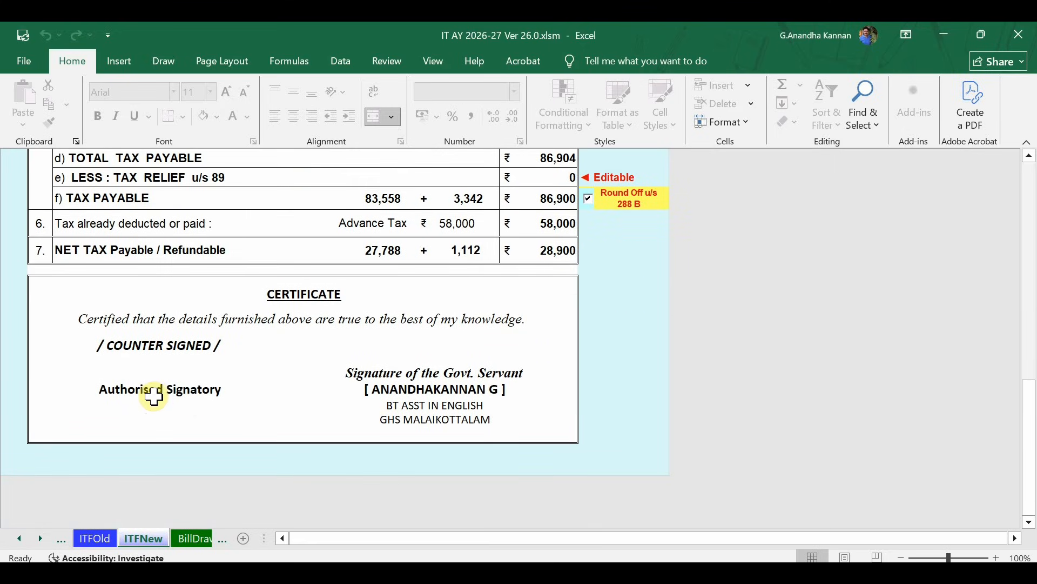
scroll(296, 383, "up", 6)
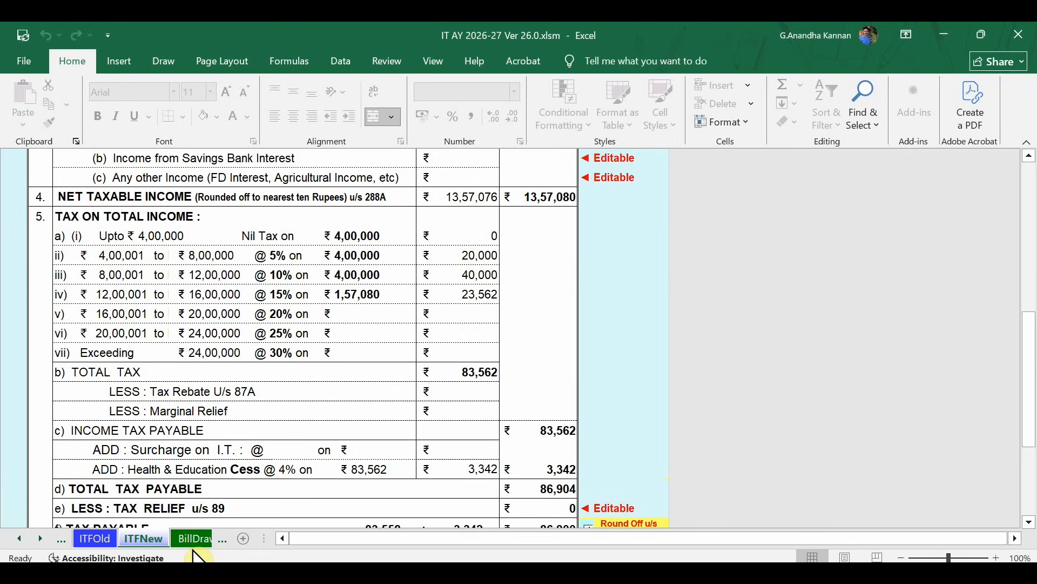
Change the BillDrawn Aug-25 DA to 56890, raising gross to 132240, then return to ITFNew.
left_click(193, 539)
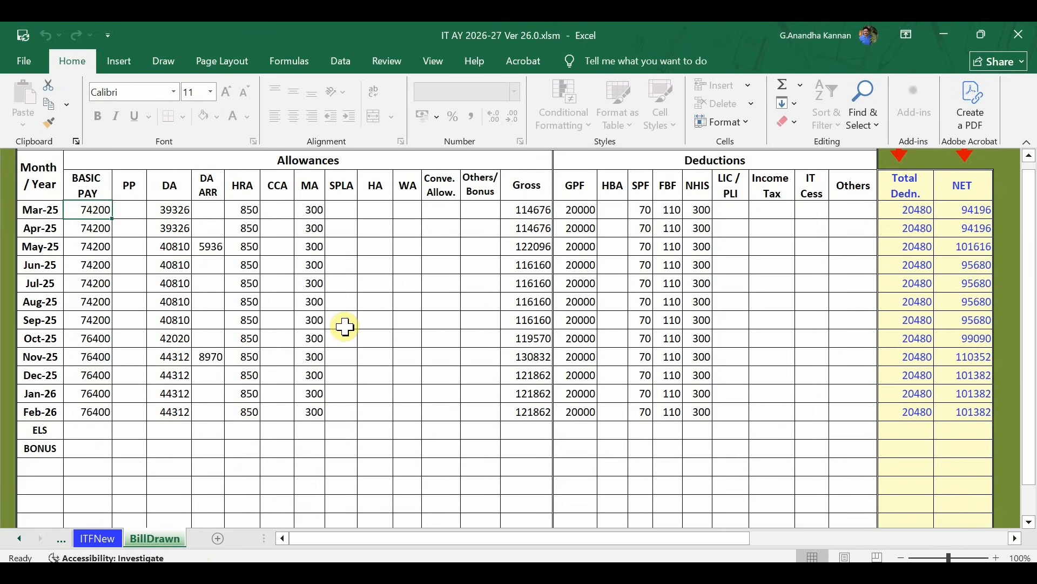
left_click(172, 302)
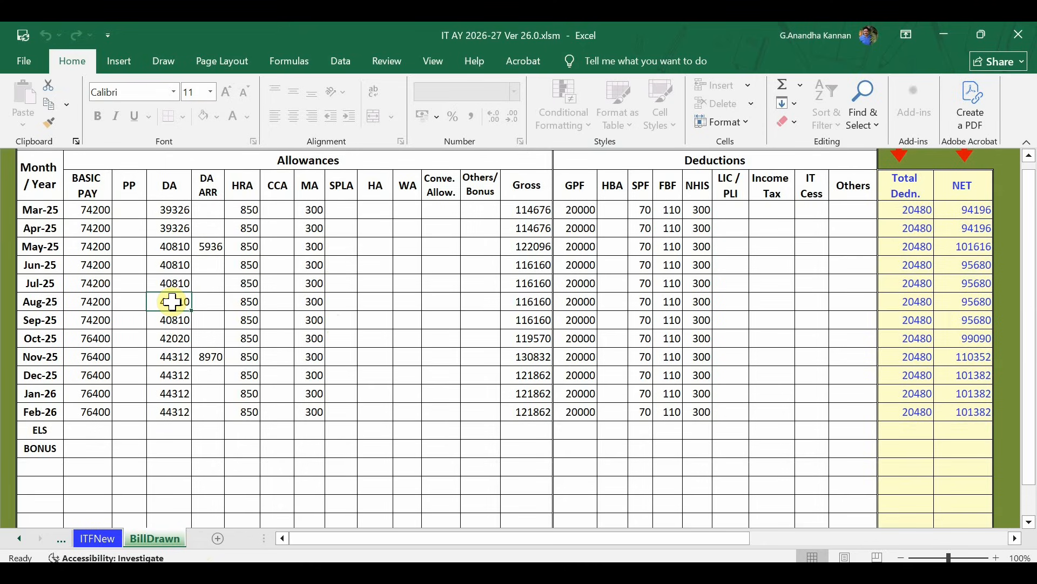
key("BackSpace")
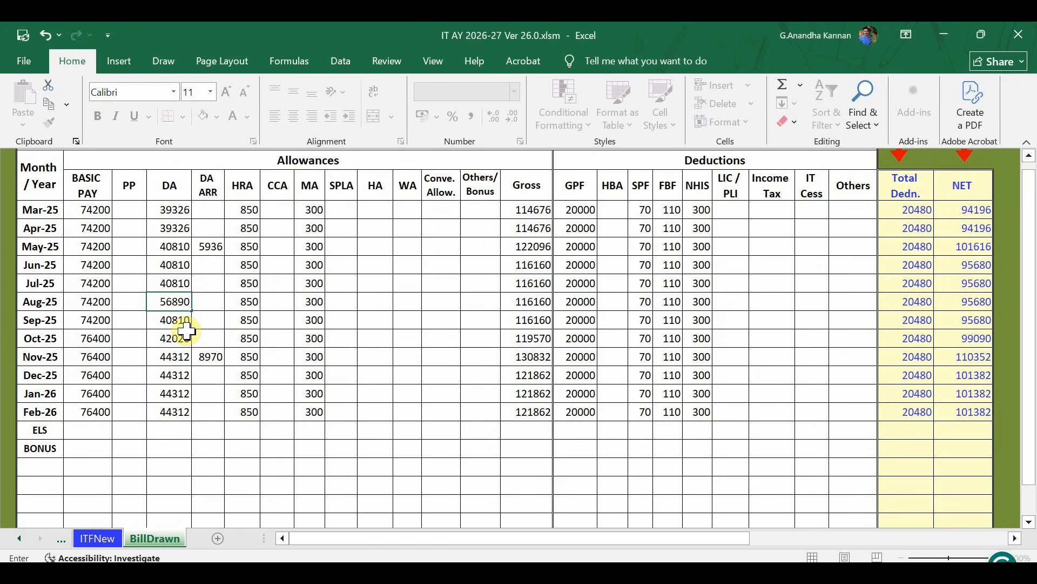
left_click(207, 303)
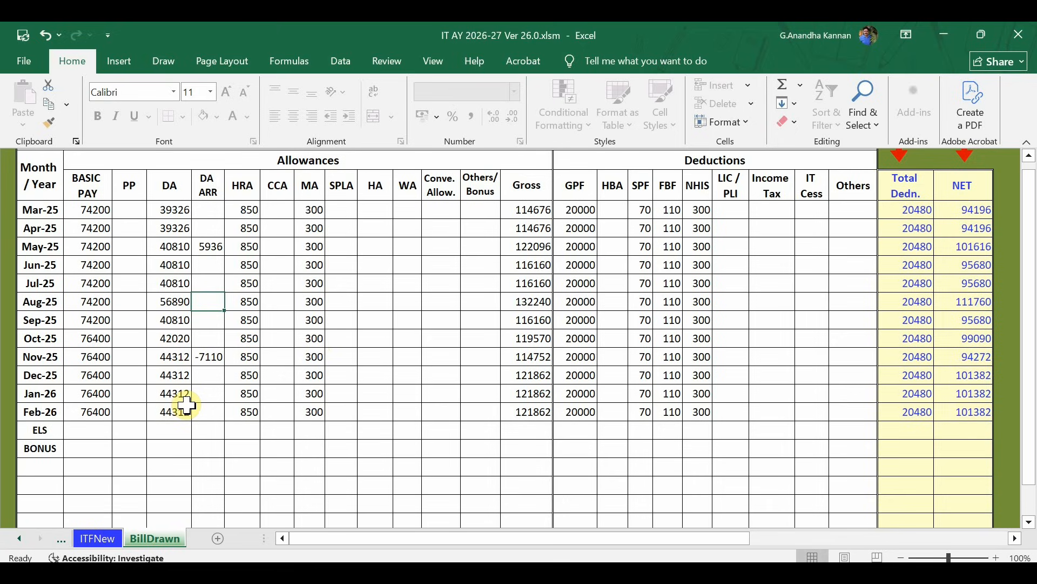
scroll(187, 405, "down", 2)
scroll(187, 405, "up", 2)
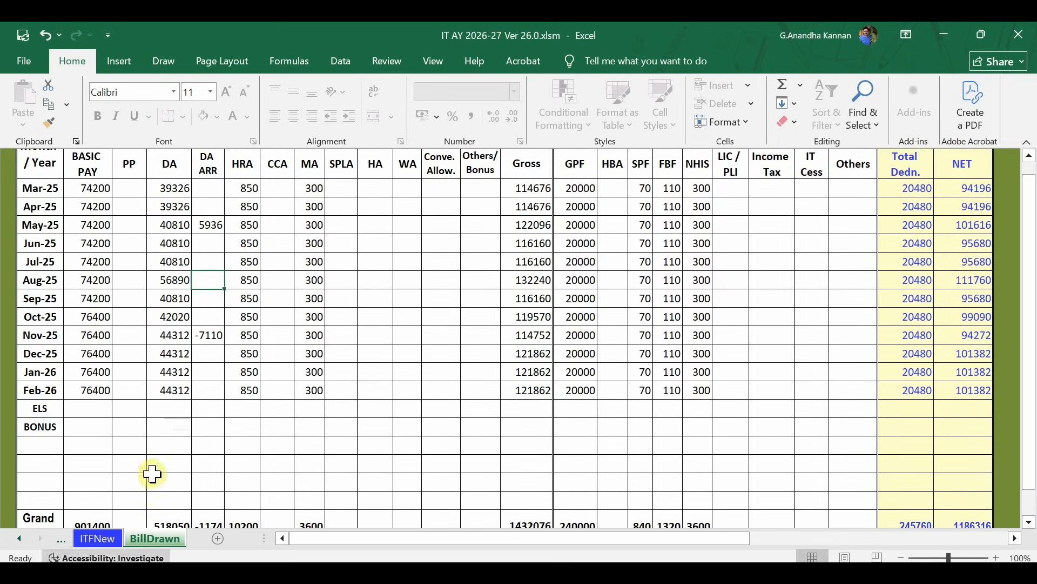
left_click(88, 542)
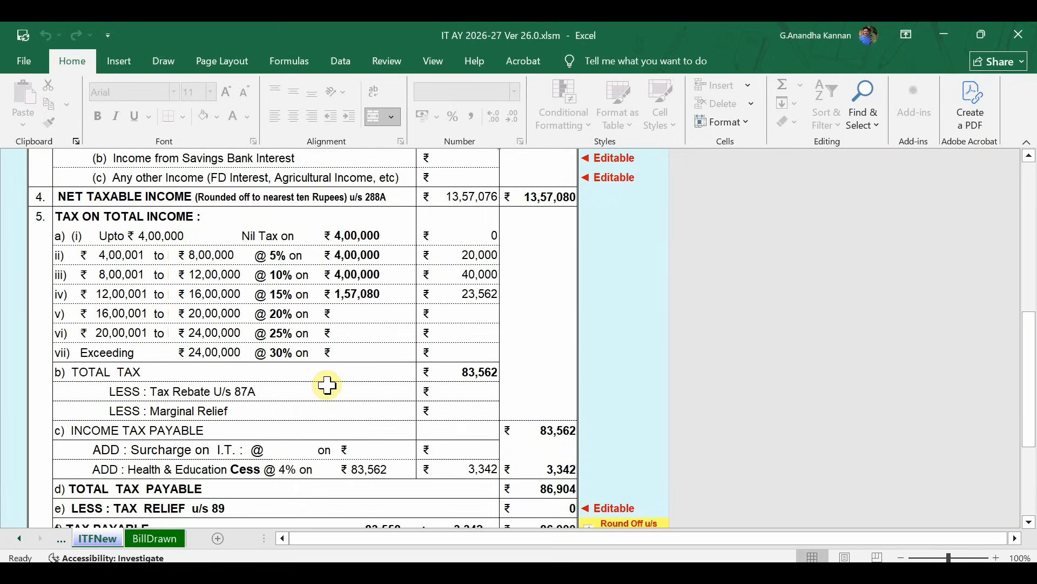
Review the salary totals on the BillDrawn sheet.
scroll(326, 386, "up", 1)
left_click(162, 542)
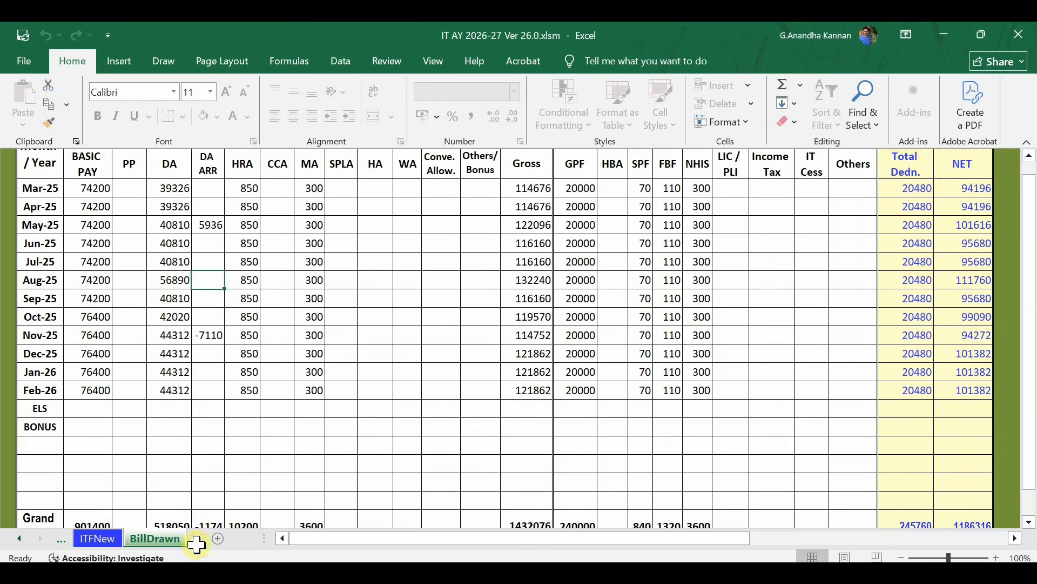
scroll(516, 385, "down", 4)
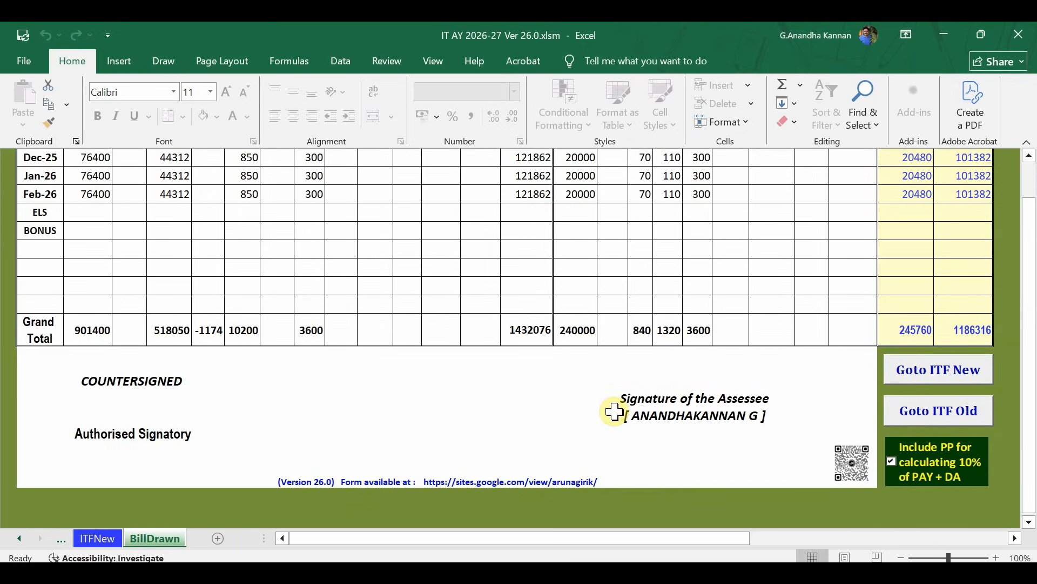
scroll(614, 412, "up", 5)
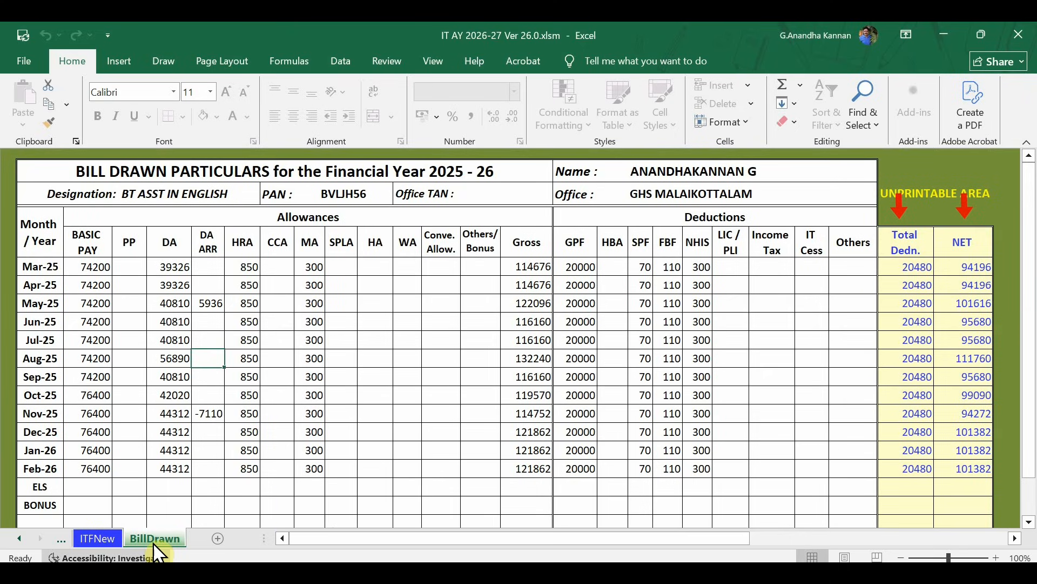
Check the Master sheet's Old Regime inputs: house rent, professional tax and housing loan all 0.
left_click(17, 539)
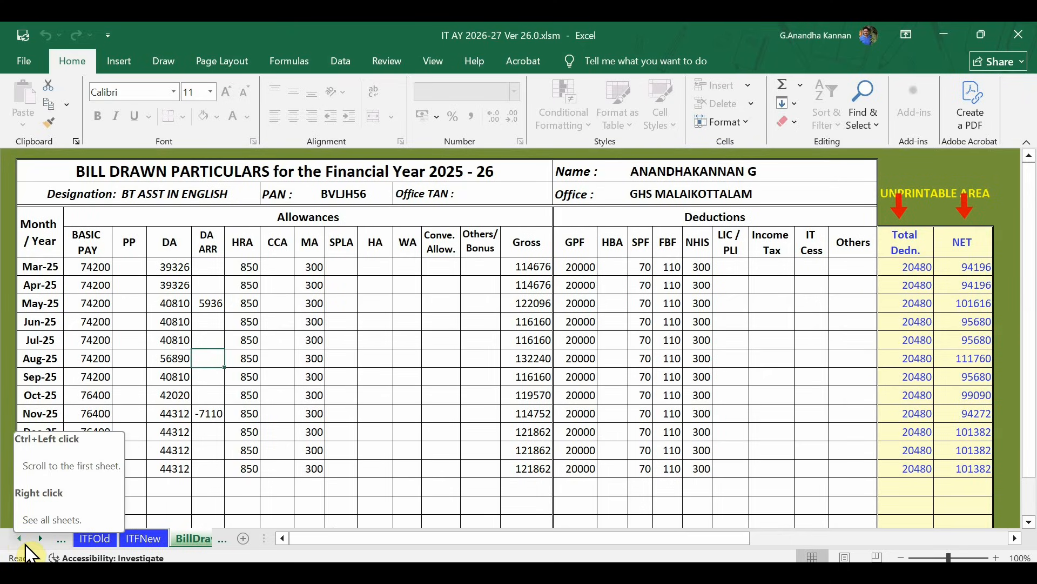
left_click(20, 539)
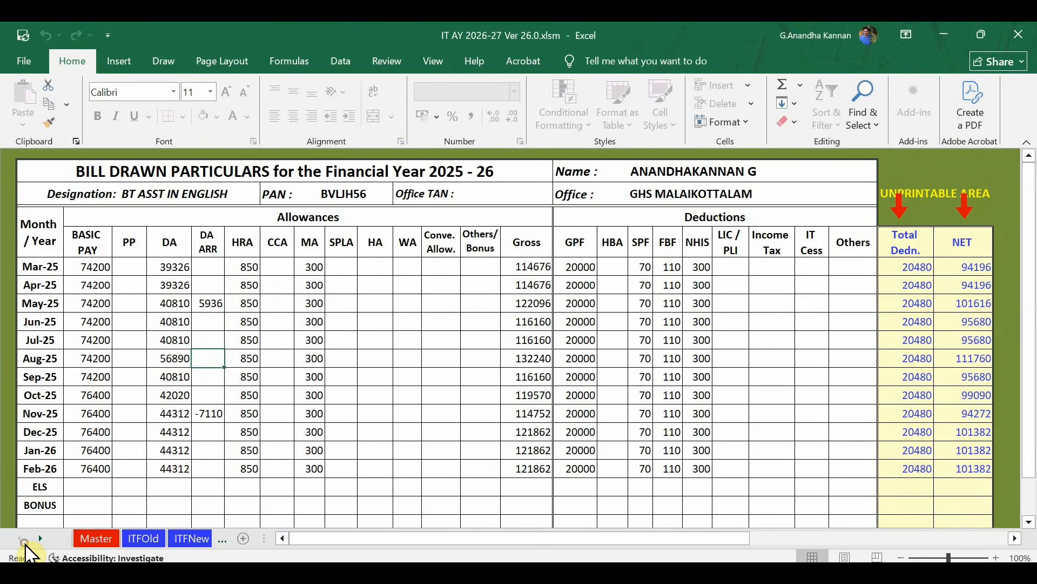
left_click(92, 540)
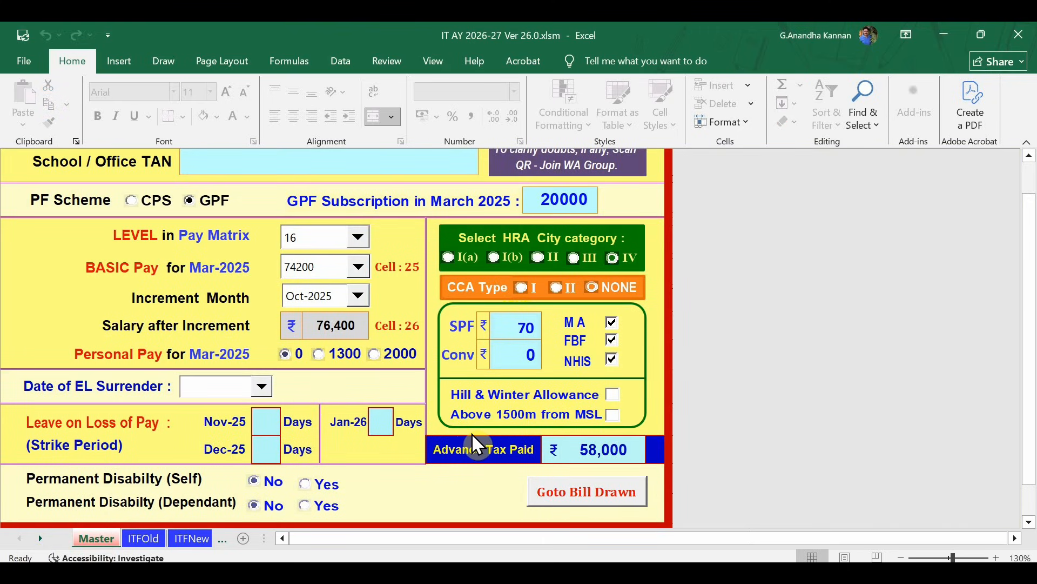
scroll(475, 440, "down", 2)
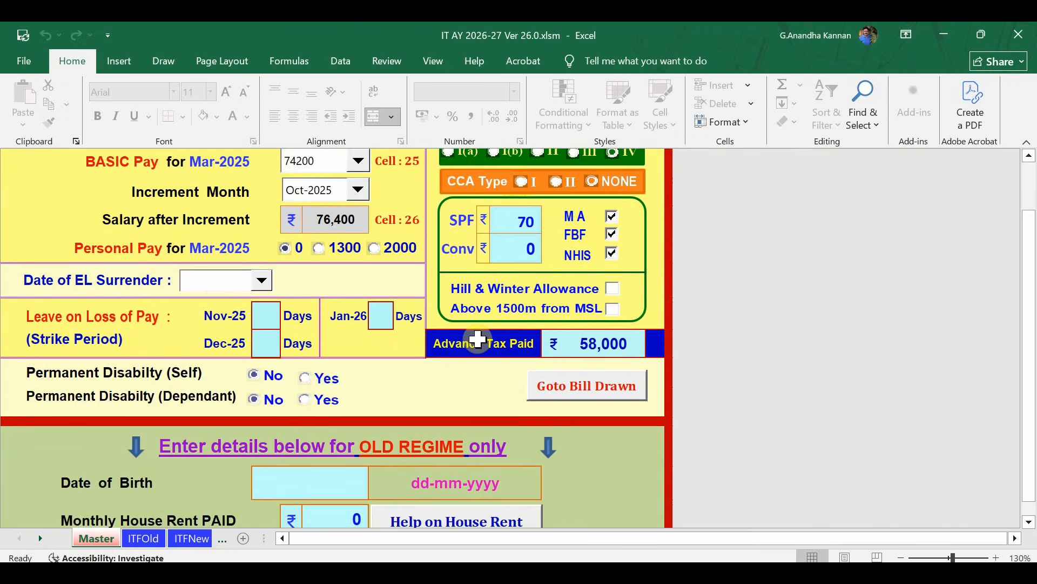
scroll(462, 403, "down", 2)
scroll(472, 414, "down", 1)
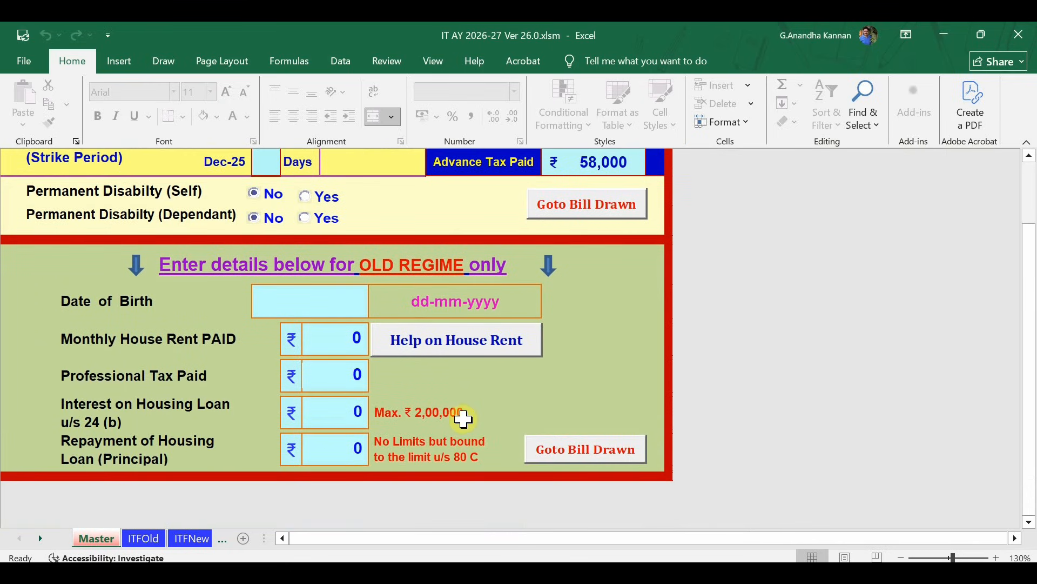
Scroll through the ITFOld old regime tax statement.
left_click(152, 541)
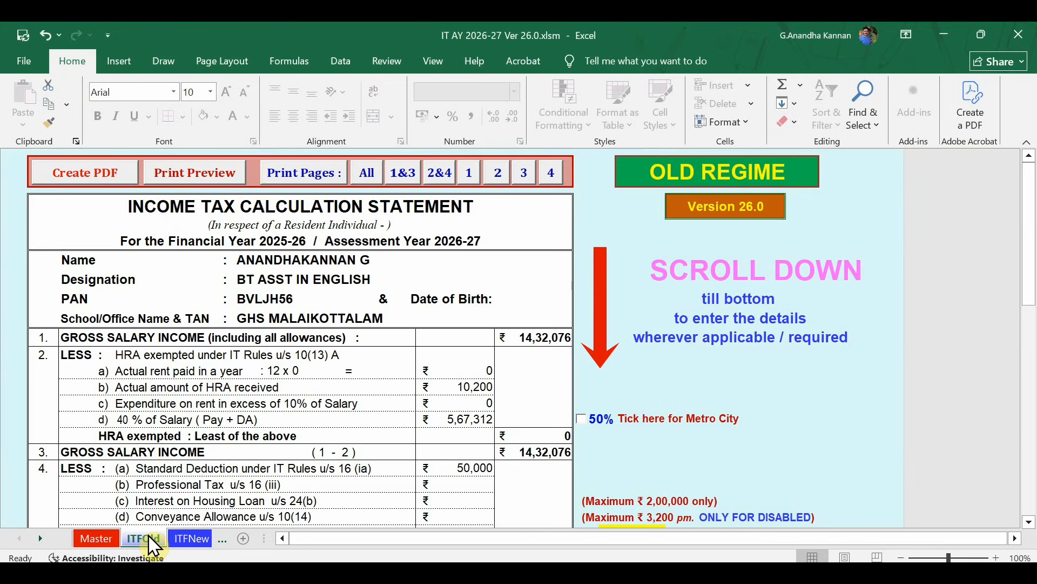
scroll(417, 469, "down", 8)
scroll(418, 469, "down", 20)
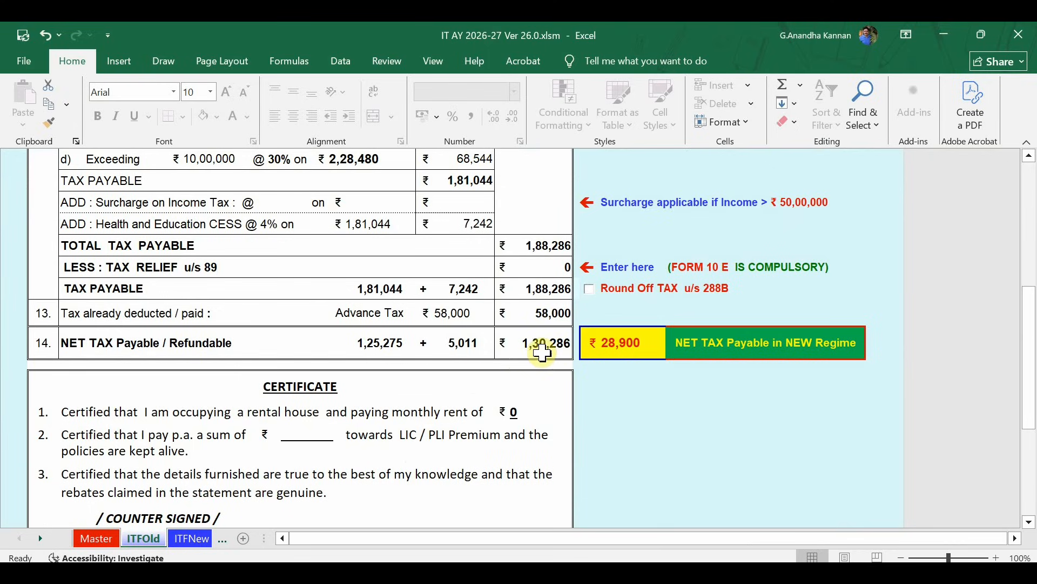
Check ITFNew, then show the Master sheet's top: GPF scheme, 20000 subscription, level 16.
left_click(191, 545)
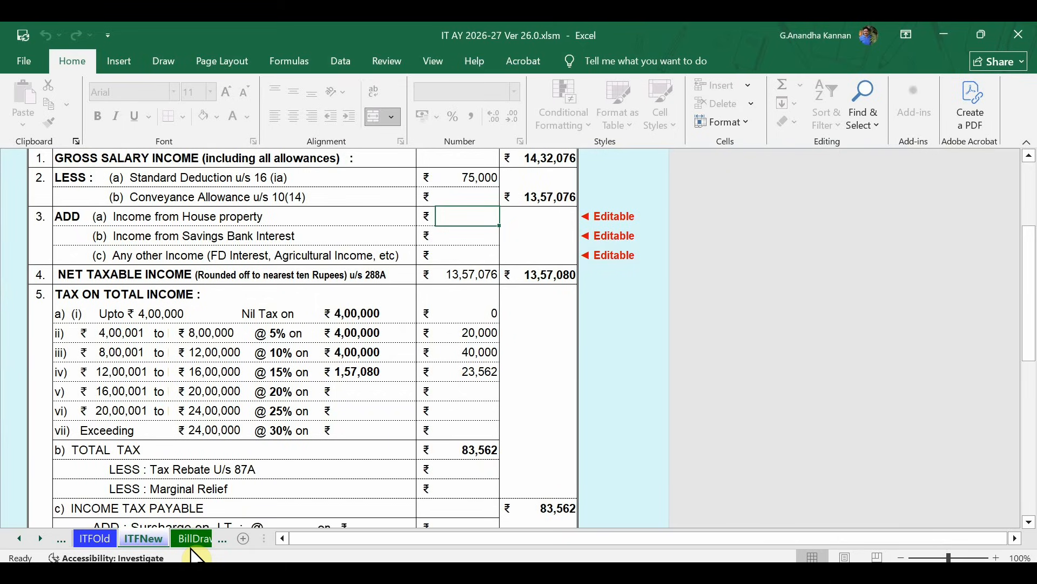
left_click(19, 538)
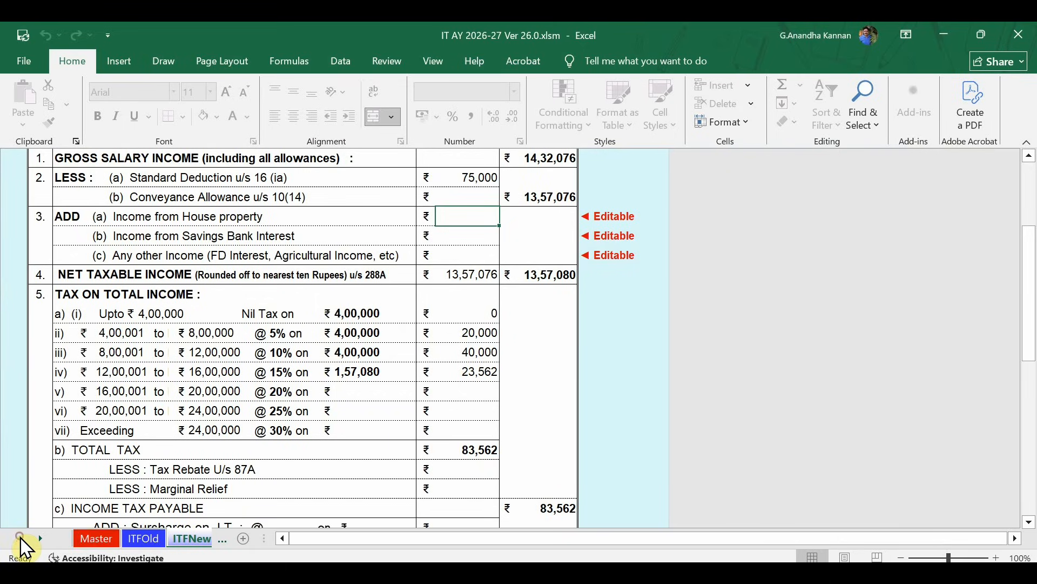
left_click(91, 537)
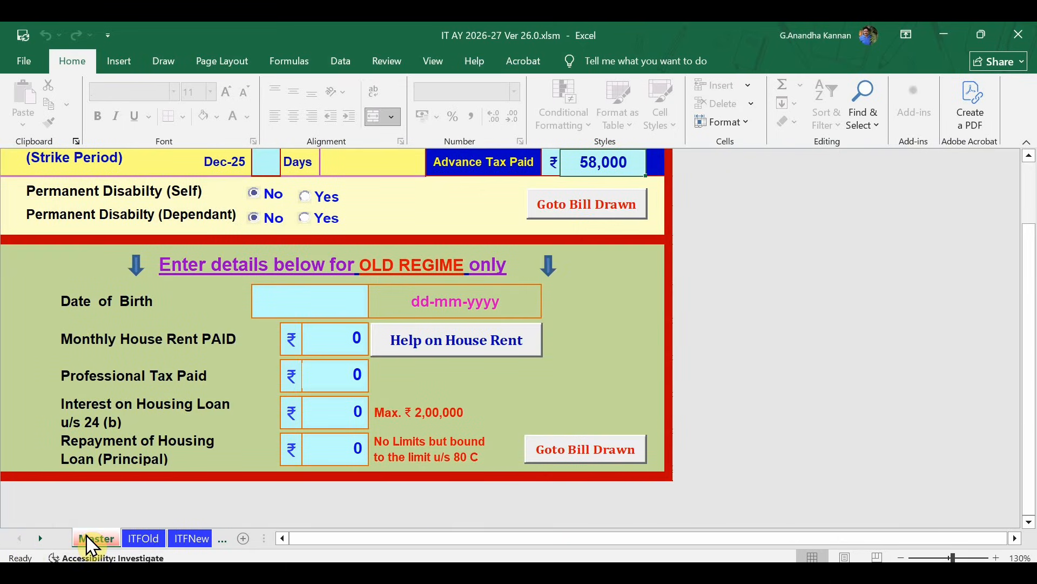
scroll(595, 378, "up", 6)
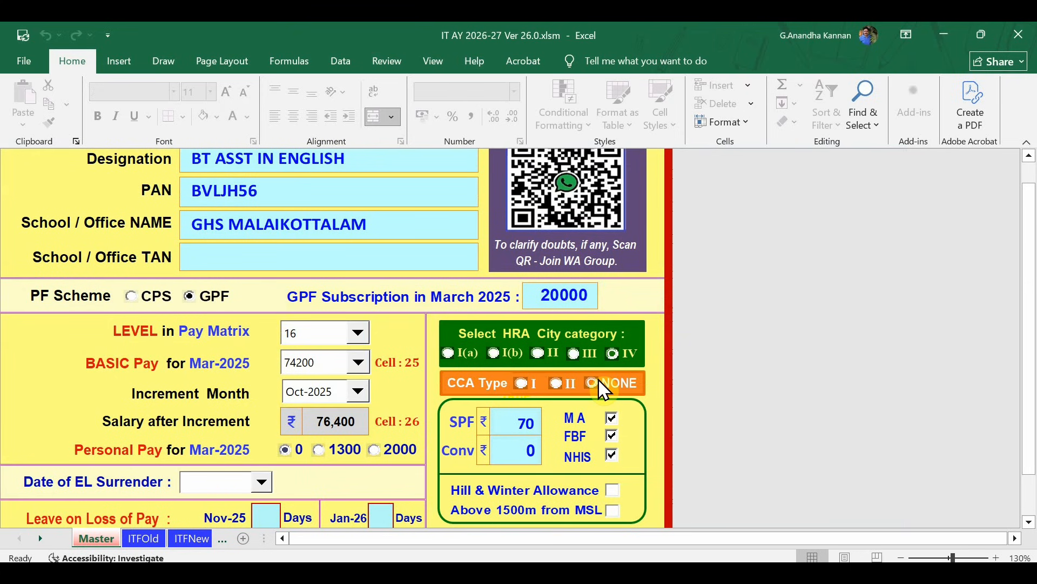
scroll(600, 388, "up", 3)
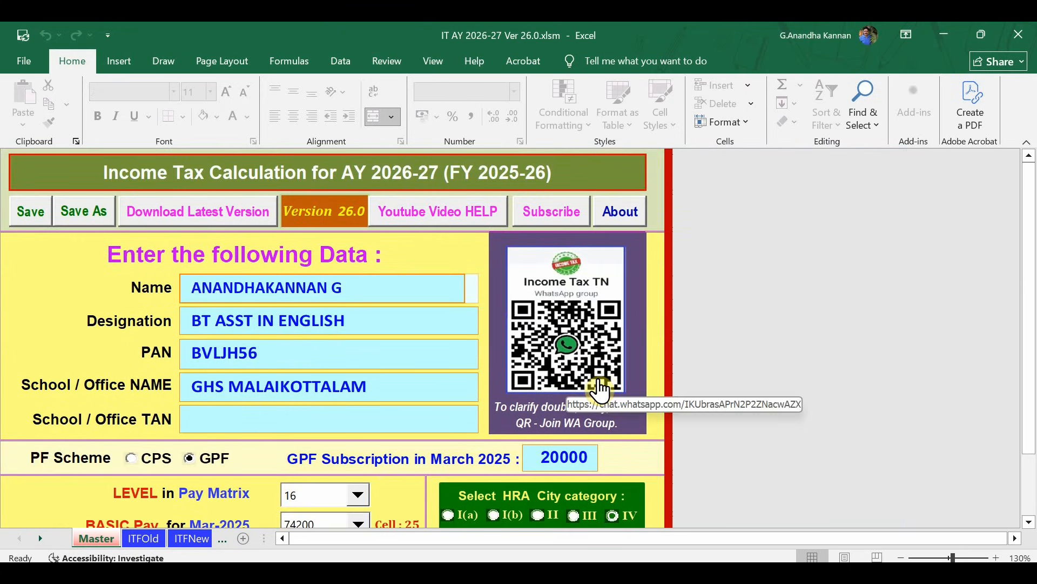